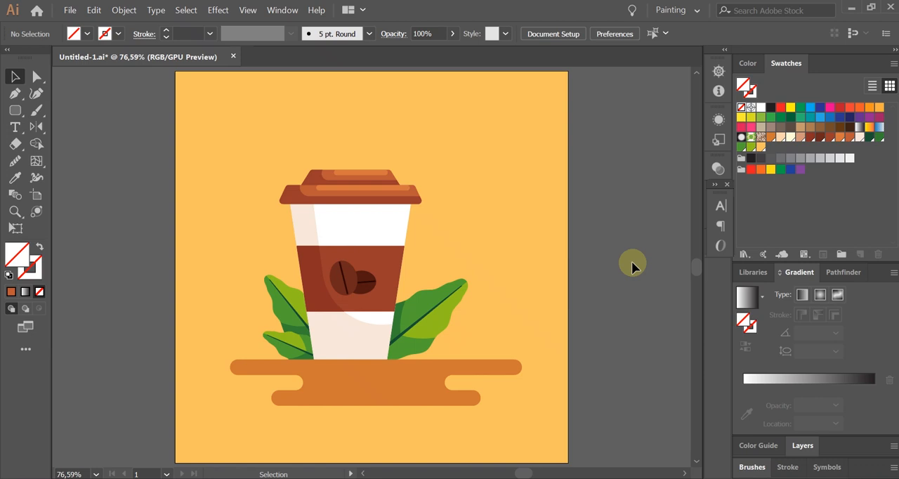
# Step: Examine the coffee beans on the cup up close at 400% and return to the whole artboard
pyautogui.hotkey('ctrl', '0')
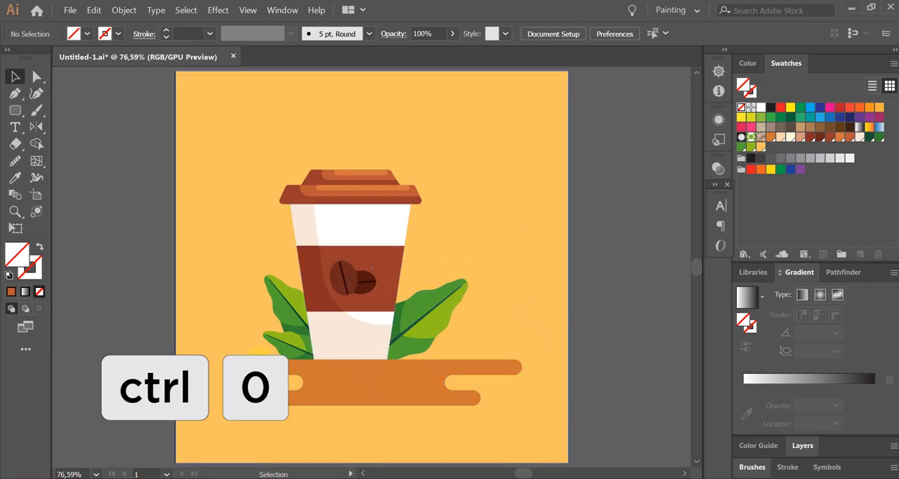
pyautogui.scroll(3, 351, 267)
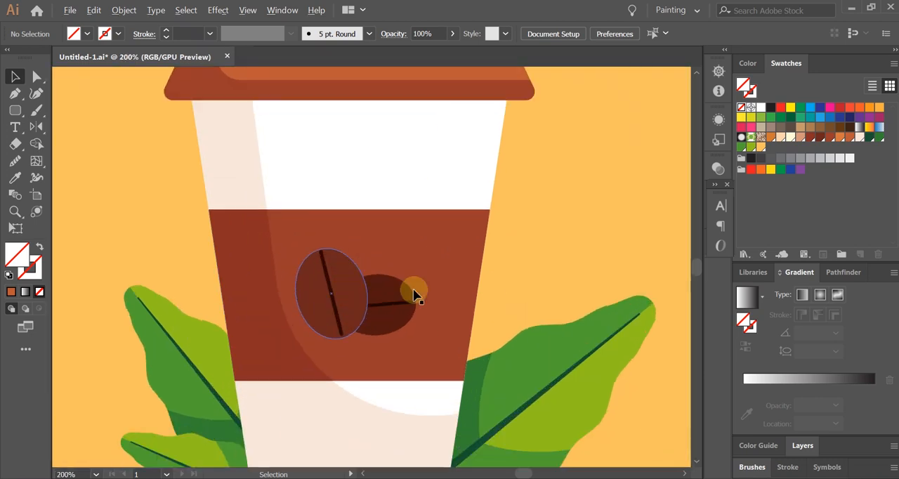
pyautogui.scroll(2, 405, 295)
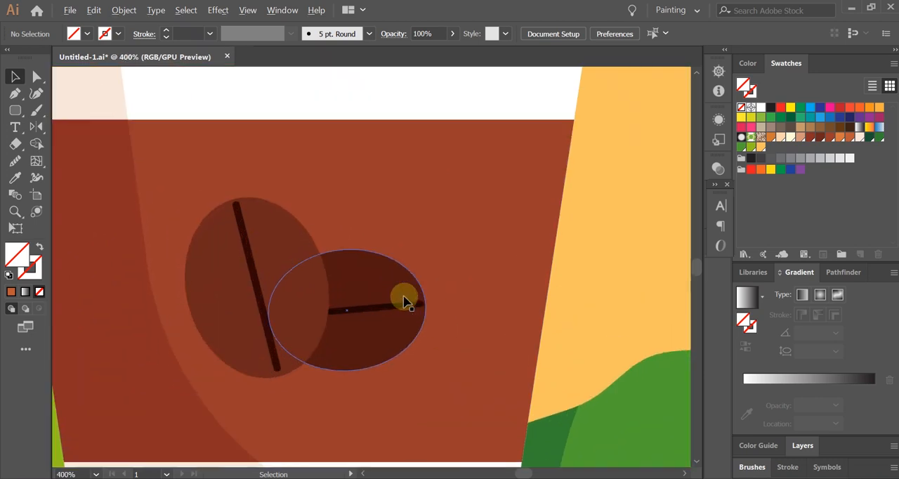
pyautogui.click(388, 310)
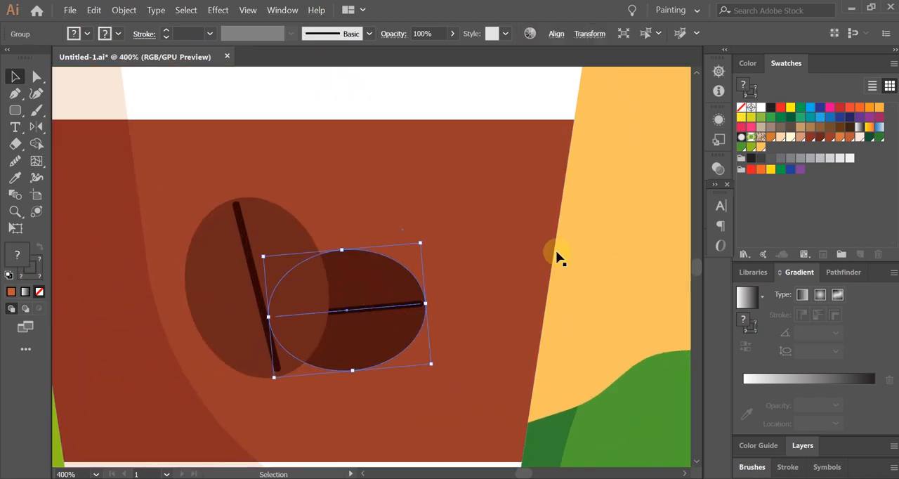
pyautogui.doubleClick(588, 305)
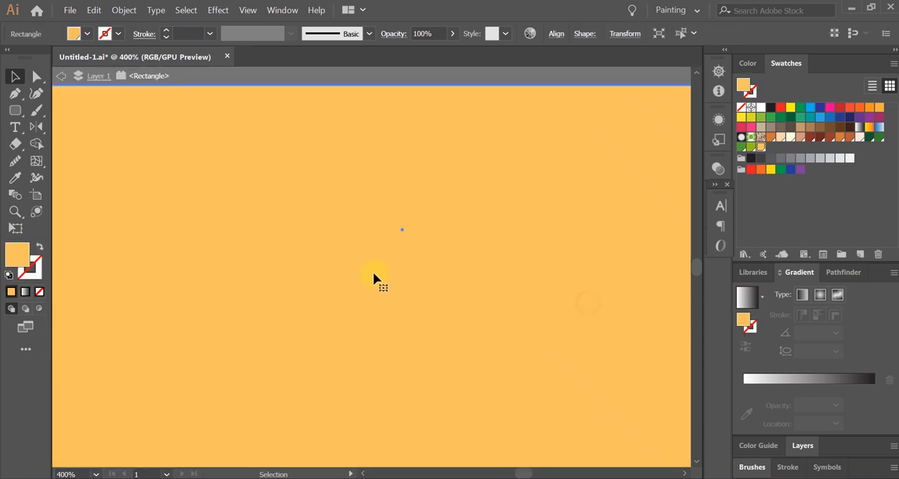
pyautogui.press('Escape')
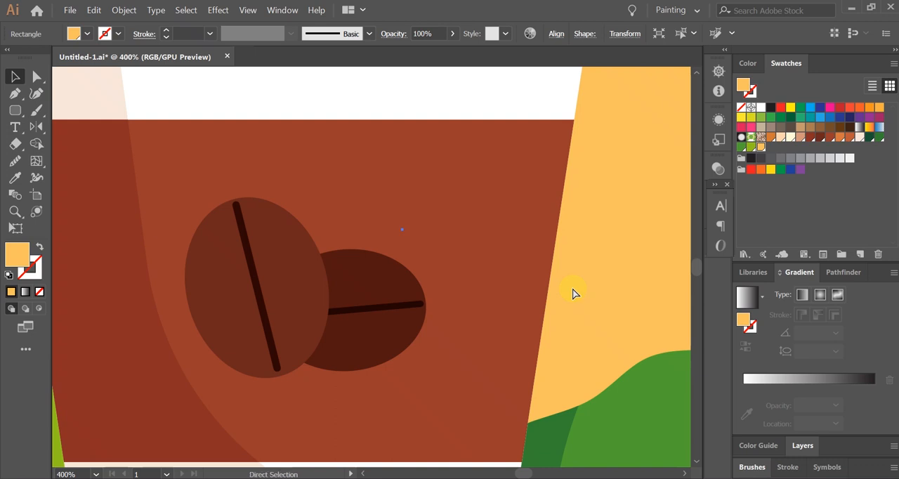
pyautogui.hotkey('ctrl', '0')
pyautogui.click(603, 297)
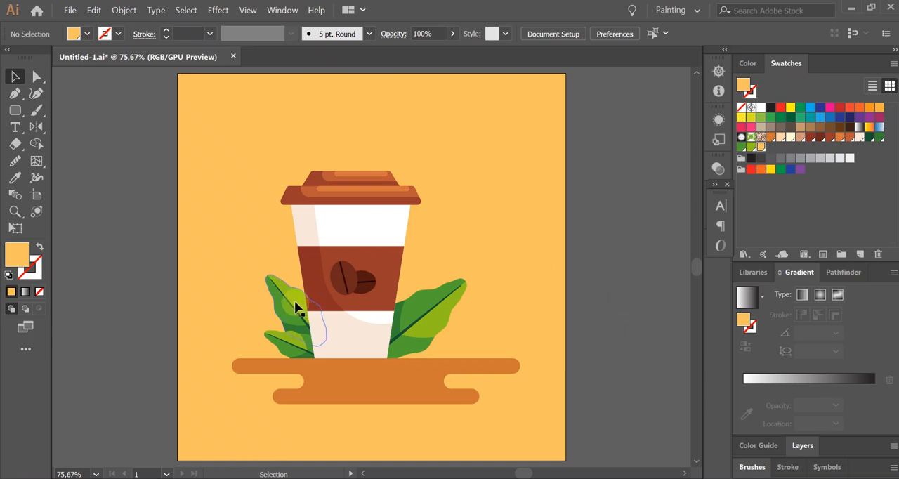
# Step: Inspect the leaves beside the cup and the coffee beans up close, ending with the whole artboard in view
pyautogui.scroll(5, 253, 316)
pyautogui.scroll(-5, 284, 255)
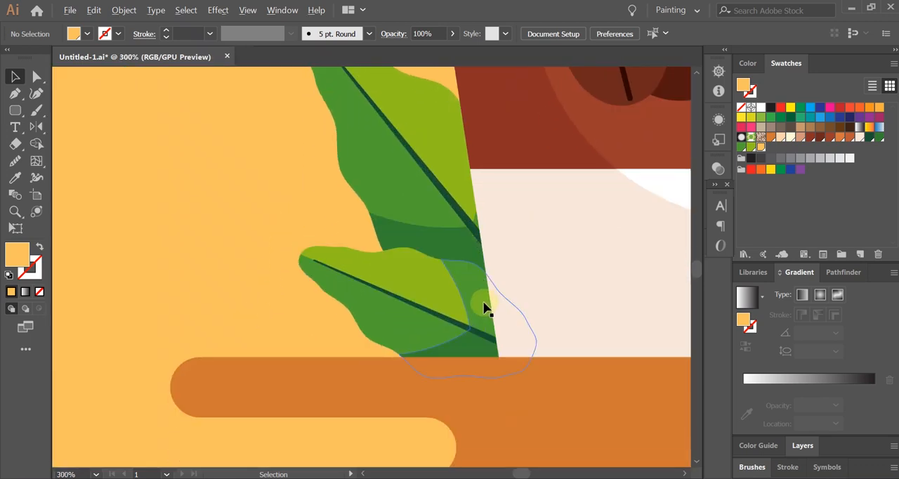
pyautogui.scroll(2, 488, 305)
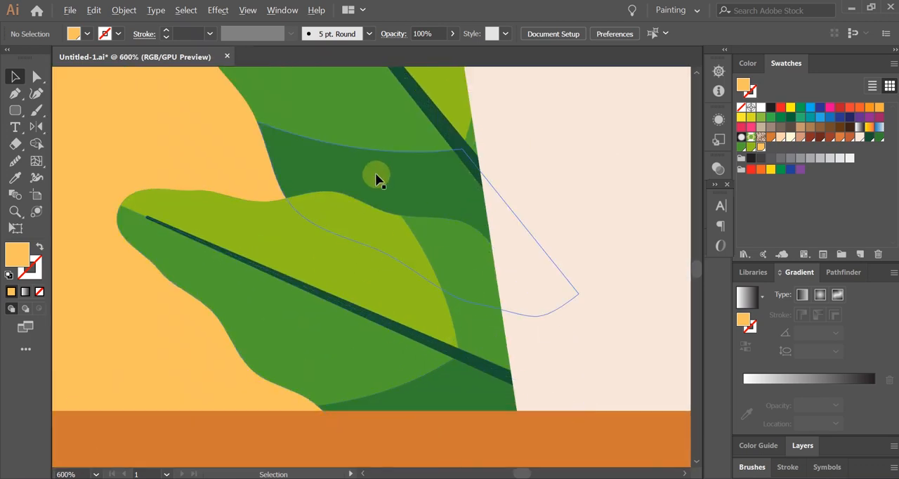
pyautogui.scroll(-4, 376, 173)
pyautogui.scroll(-1, 375, 170)
pyautogui.moveTo(467, 190); pyautogui.dragTo(402, 285)
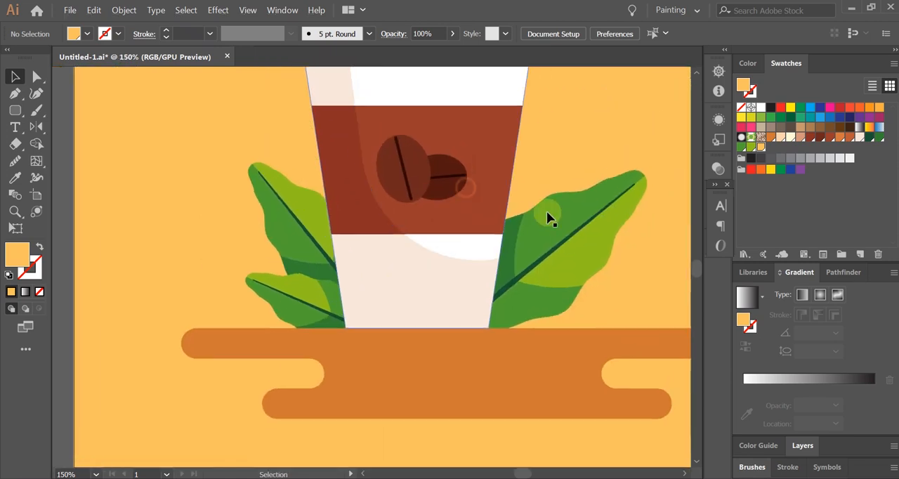
pyautogui.scroll(2, 548, 211)
pyautogui.moveTo(412, 232); pyautogui.dragTo(393, 342)
pyautogui.scroll(1, 404, 256)
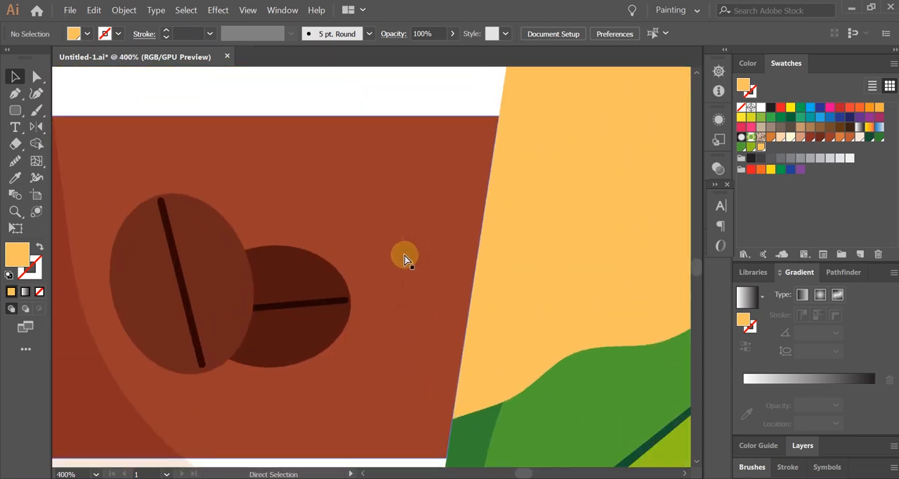
pyautogui.hotkey('ctrl', '0')
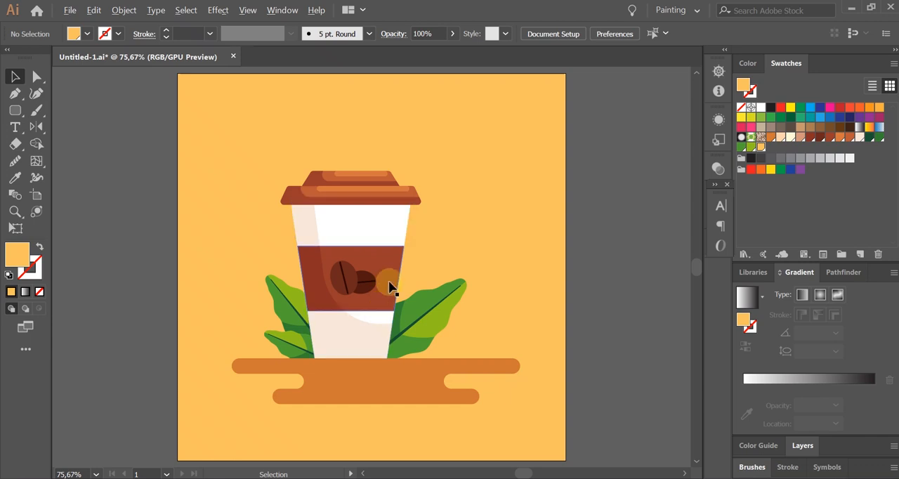
# Step: Examine the beans, the upper leaf, the cup body and the lid in close-up, and fit the artboard back in view
pyautogui.scroll(5, 388, 287)
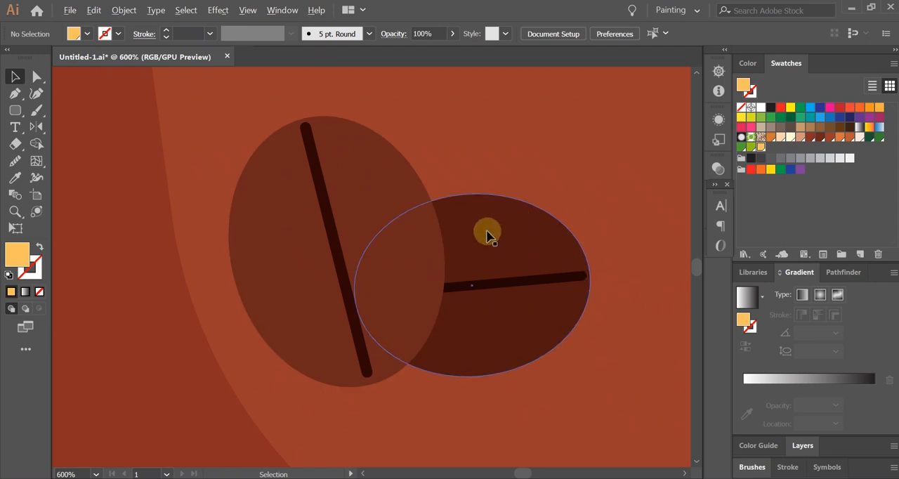
pyautogui.scroll(-3, 488, 235)
pyautogui.scroll(1, 414, 239)
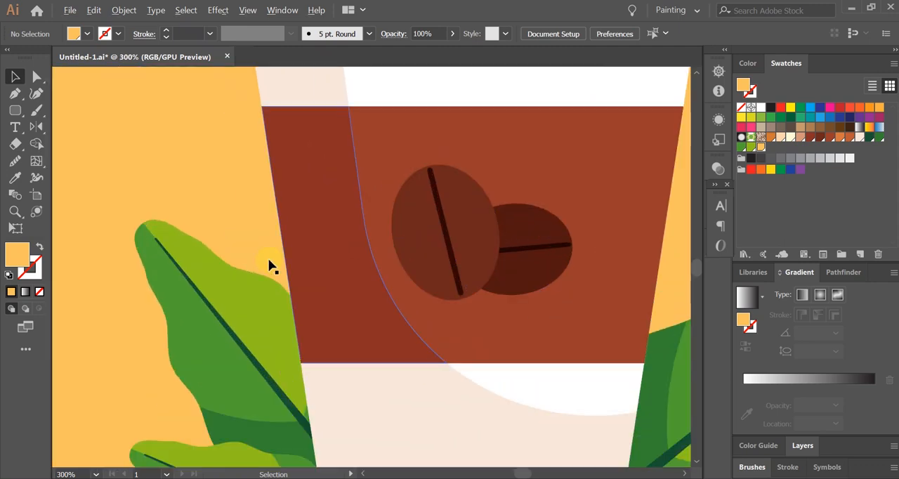
pyautogui.scroll(1, 207, 293)
pyautogui.scroll(1, 210, 296)
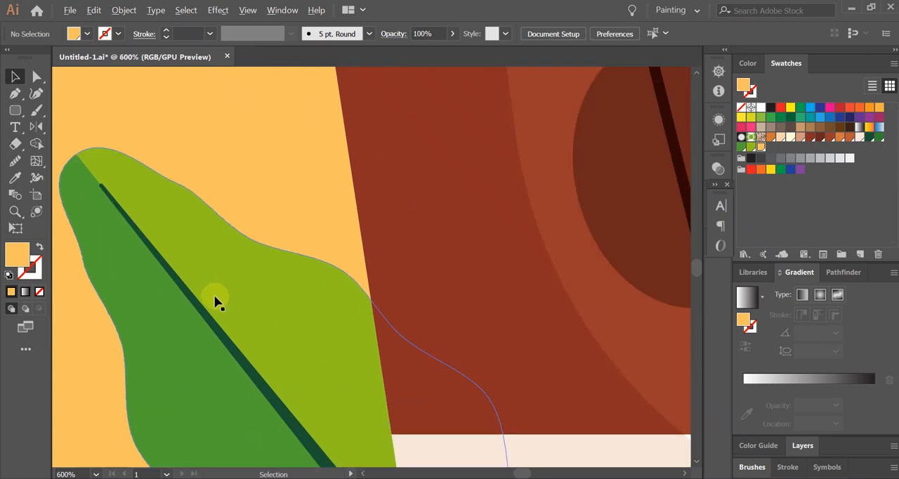
pyautogui.scroll(-1, 225, 303)
pyautogui.scroll(3, 232, 307)
pyautogui.scroll(2, 398, 218)
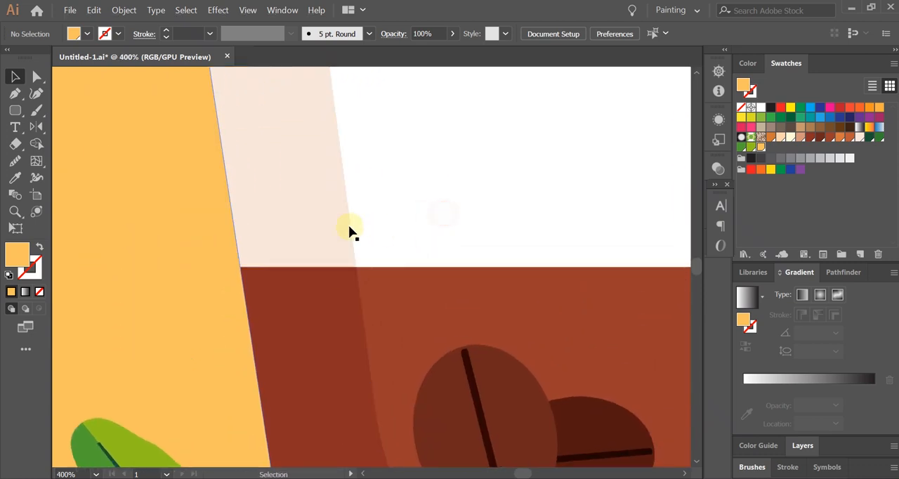
pyautogui.scroll(-1, 379, 227)
pyautogui.scroll(2, 446, 275)
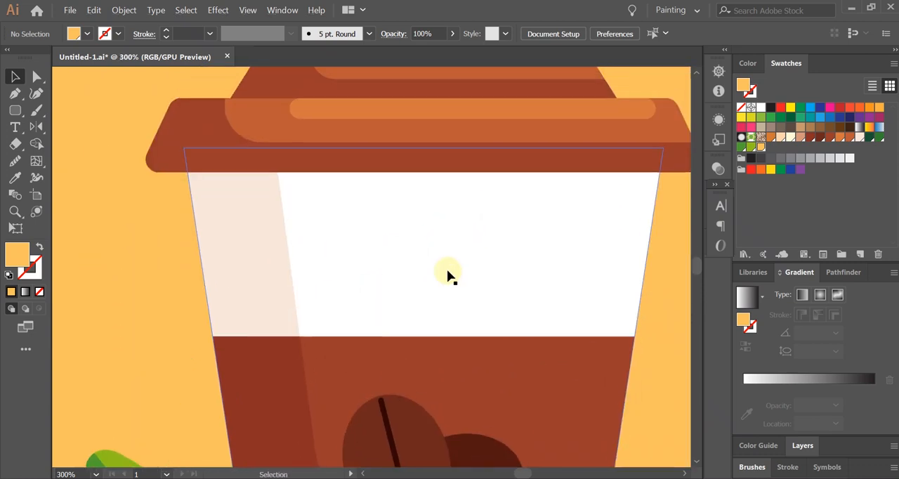
pyautogui.scroll(-1, 448, 271)
pyautogui.moveTo(512, 212); pyautogui.dragTo(478, 243)
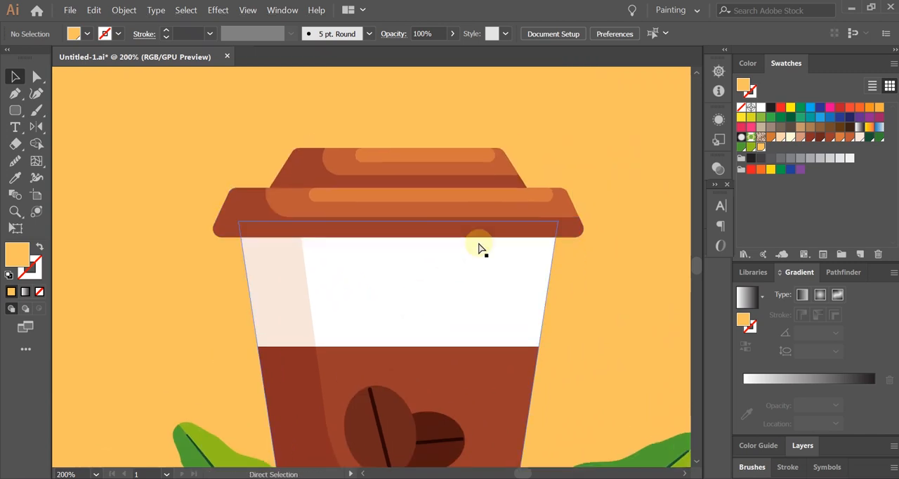
pyautogui.hotkey('ctrl', '0')
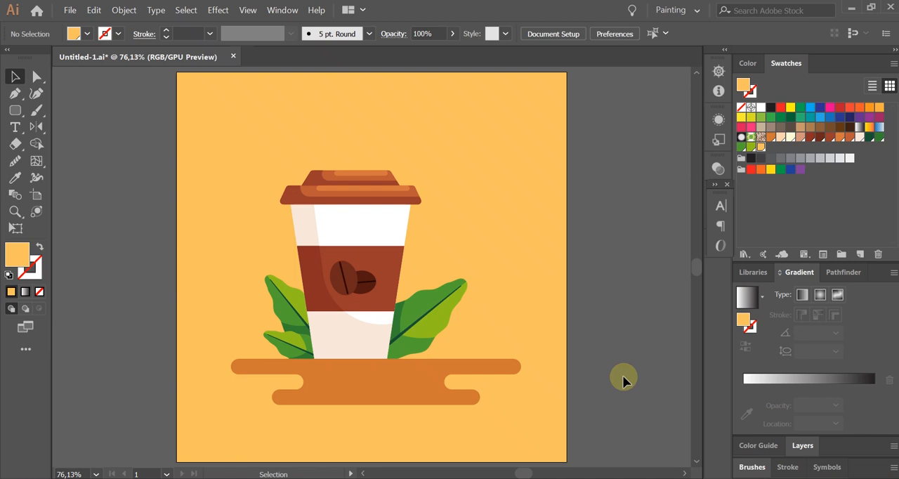
# Step: View the artwork at its actual size of 100% and reduce the view to 66.67%
pyautogui.hotkey('ctrl', '2')
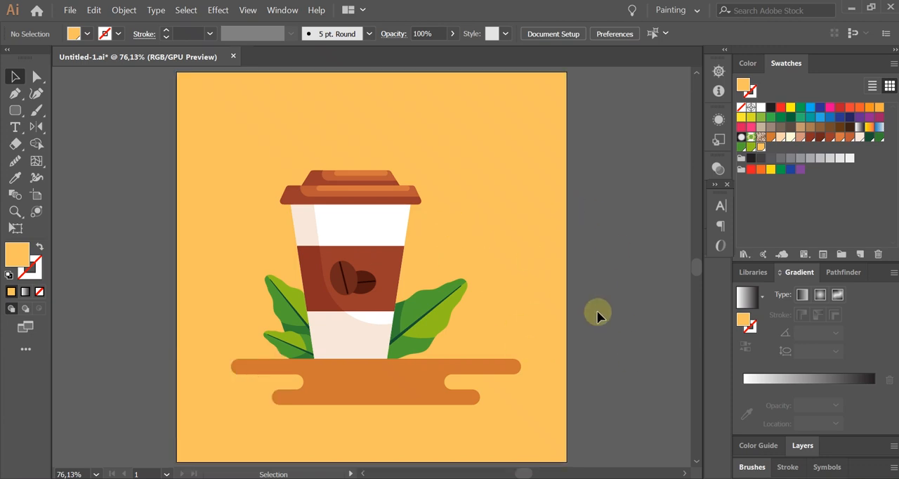
pyautogui.scroll(2, 417, 196)
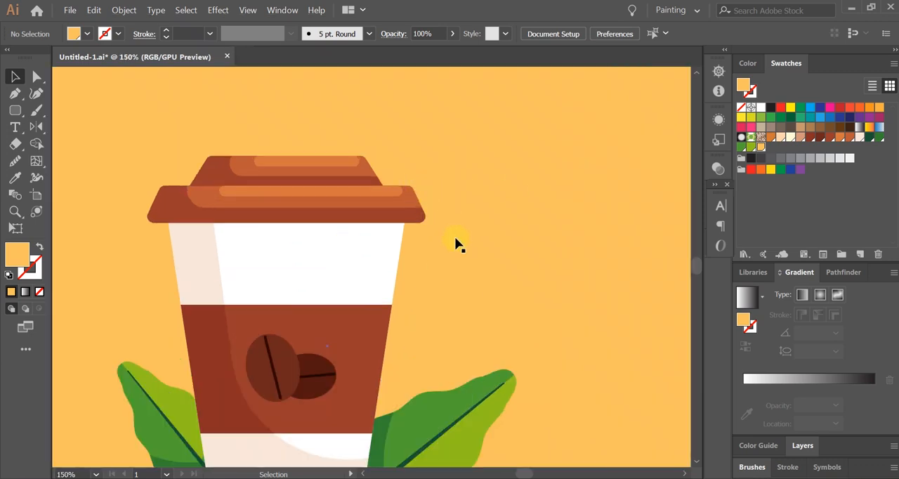
pyautogui.hotkey('ctrl', '0')
pyautogui.hotkey('ctrl', '1')
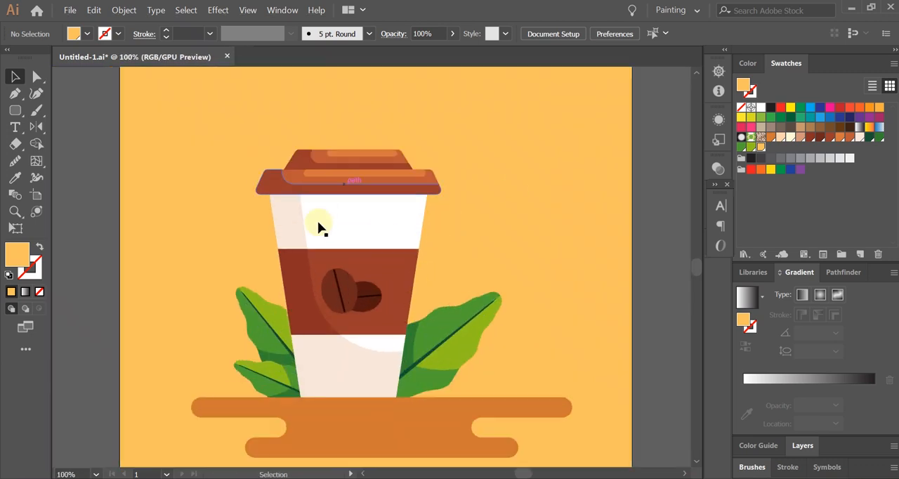
pyautogui.hotkey('ctrl', '-')
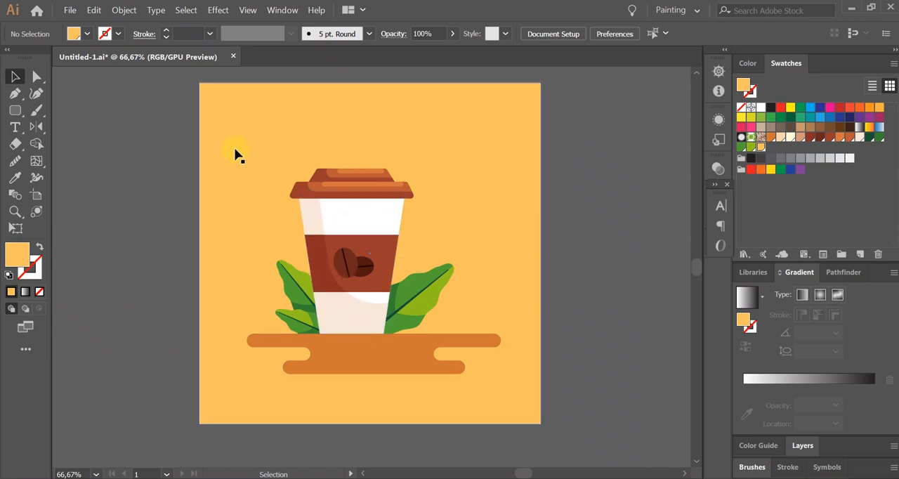
# Step: Try moving the yellow background rectangle down and to the right, undo the move and deselect it
pyautogui.moveTo(225, 151); pyautogui.dragTo(357, 295)
pyautogui.scroll(-1, 539, 260)
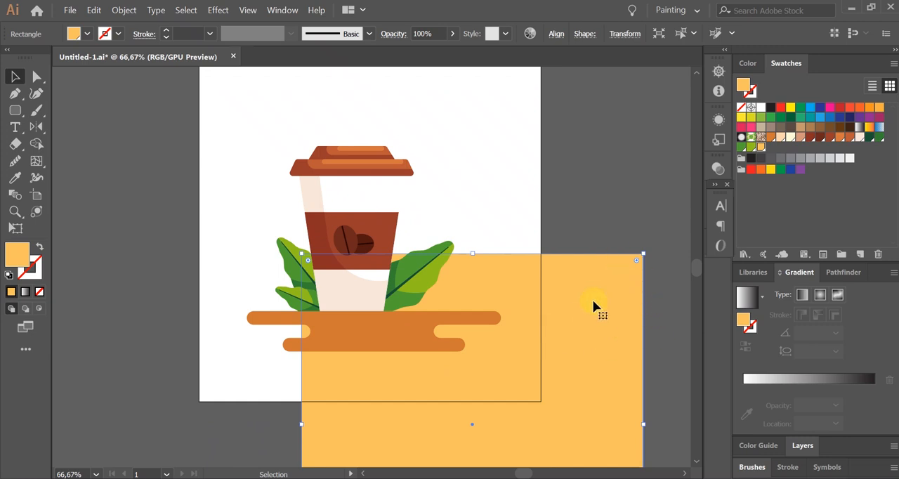
pyautogui.scroll(1, 599, 337)
pyautogui.click(611, 211)
pyautogui.hotkey('ctrl', 'z')
pyautogui.scroll(3, 576, 318)
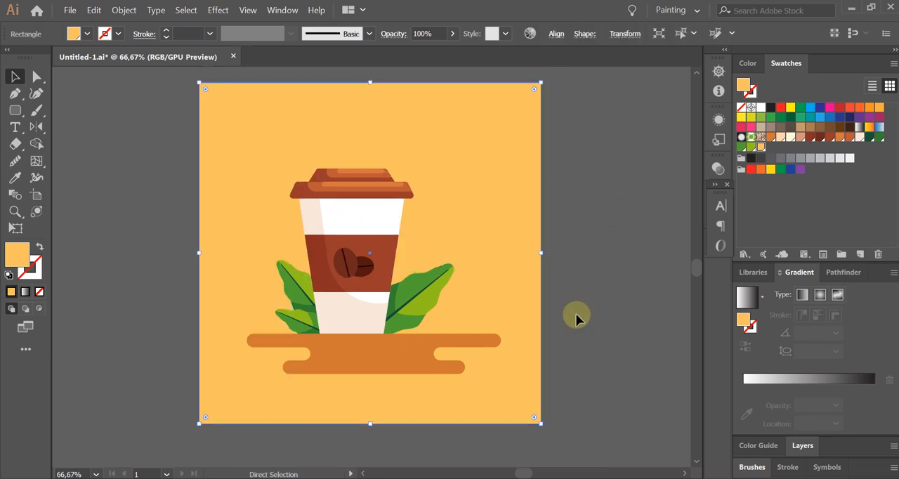
pyautogui.click(570, 206)
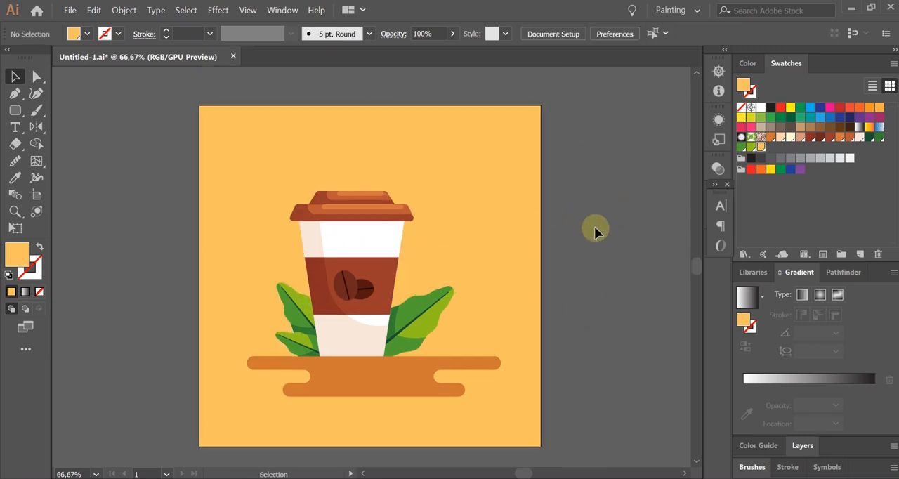
# Step: Lock the yellow background rectangle so that it cannot be selected
pyautogui.click(472, 184)
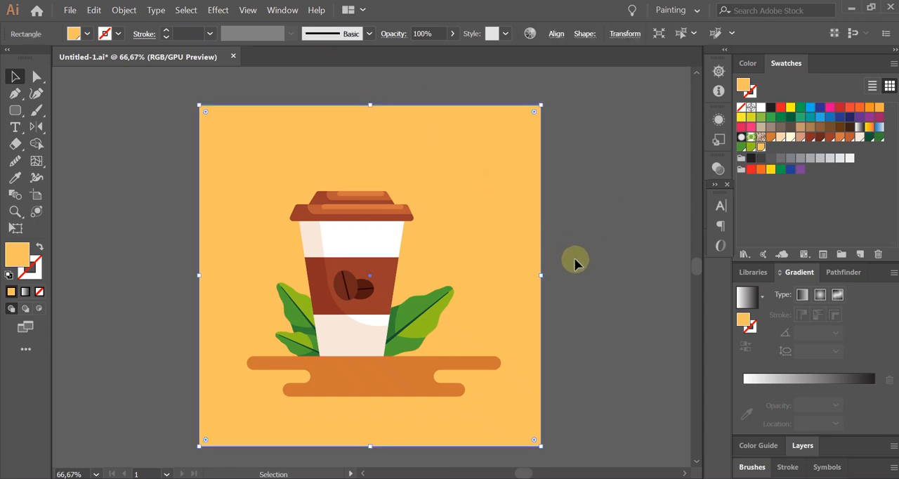
pyautogui.press('a')
pyautogui.hotkey('ctrl', '2')
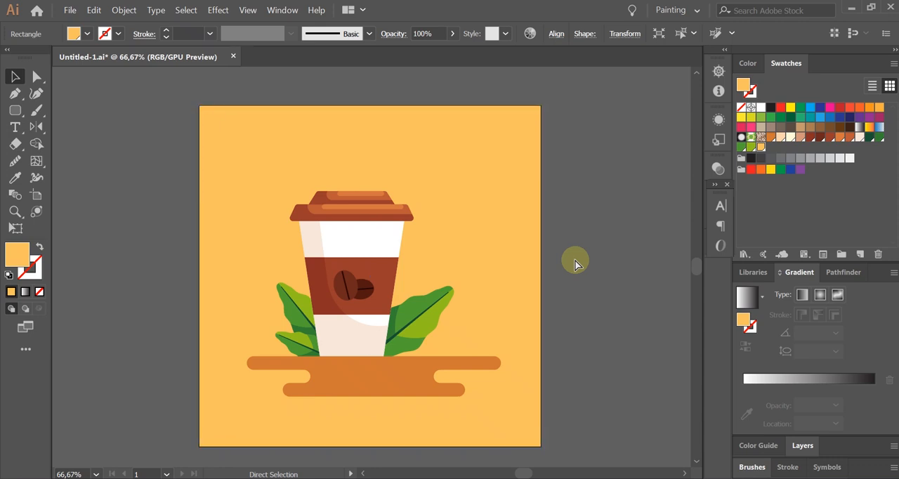
# Step: Select all the unlocked cup, leaf and base artwork, try moving it upward over the background, and undo the move
pyautogui.click(470, 139)
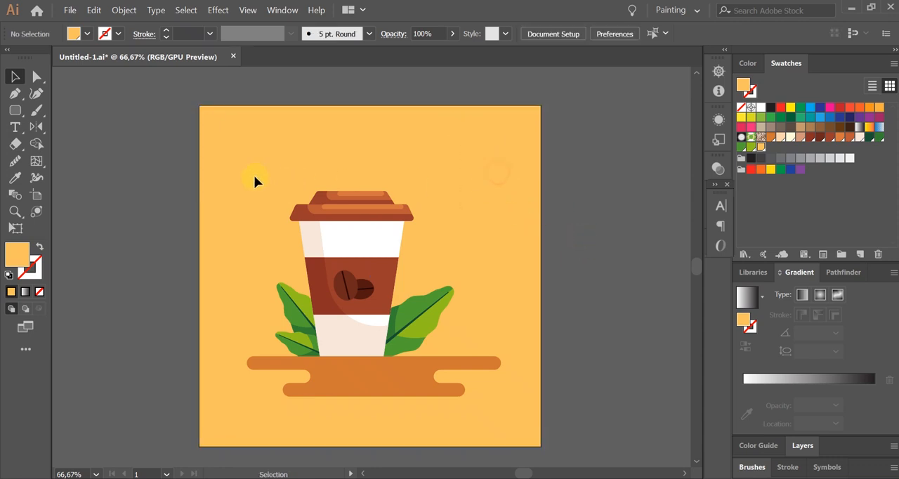
pyautogui.moveTo(213, 165); pyautogui.dragTo(516, 416)
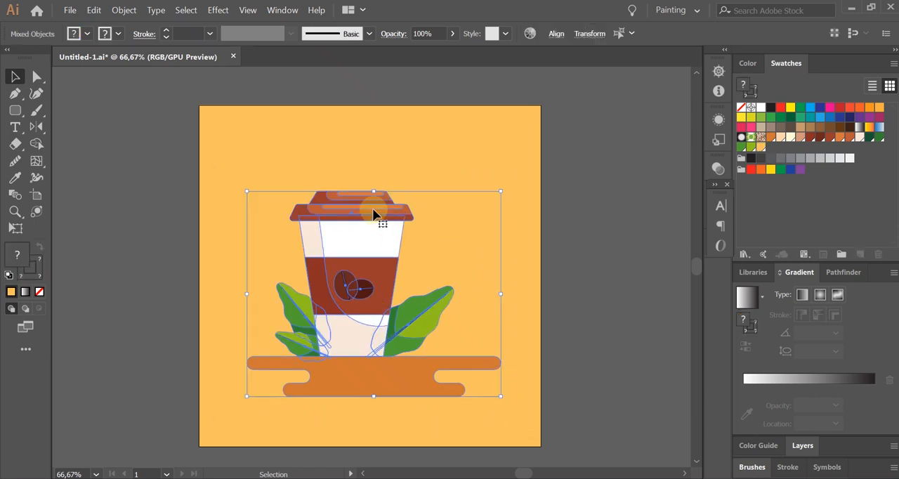
pyautogui.moveTo(360, 339); pyautogui.dragTo(393, 277)
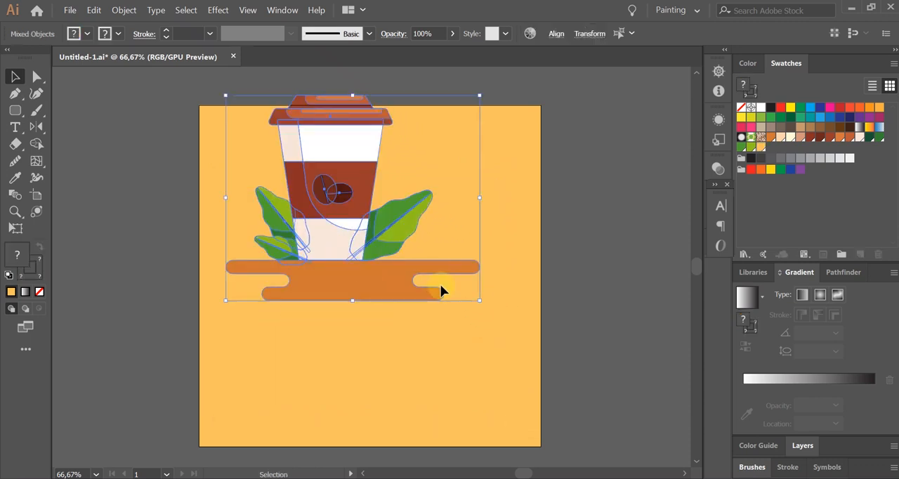
pyautogui.hotkey('ctrl', 'z')
pyautogui.click(600, 295)
pyautogui.click(527, 181)
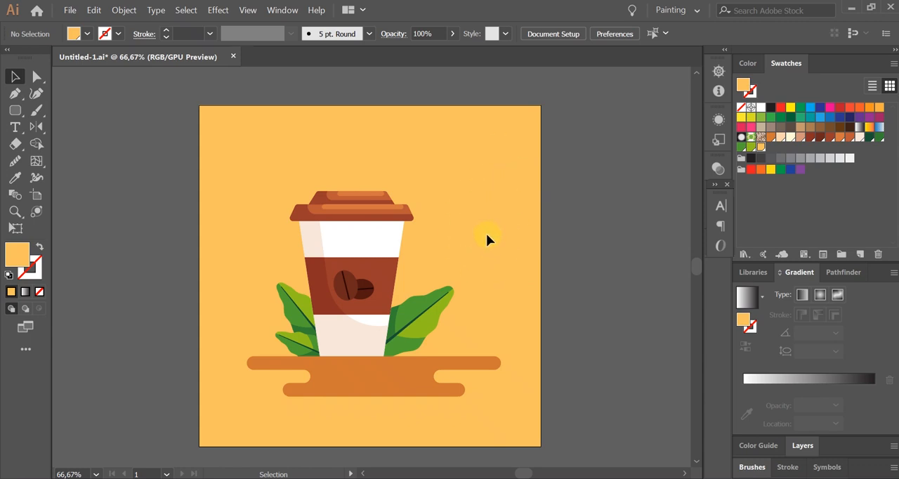
# Step: Unlock all locked objects and clear the selection
pyautogui.hotkey('ctrl', 'alt', '2')
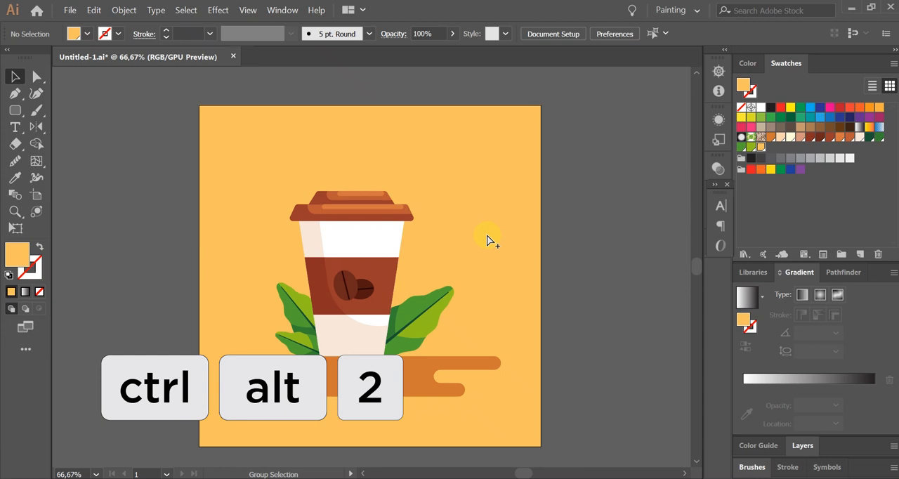
pyautogui.hotkey('ctrl', 'alt', '2')
pyautogui.click(611, 269)
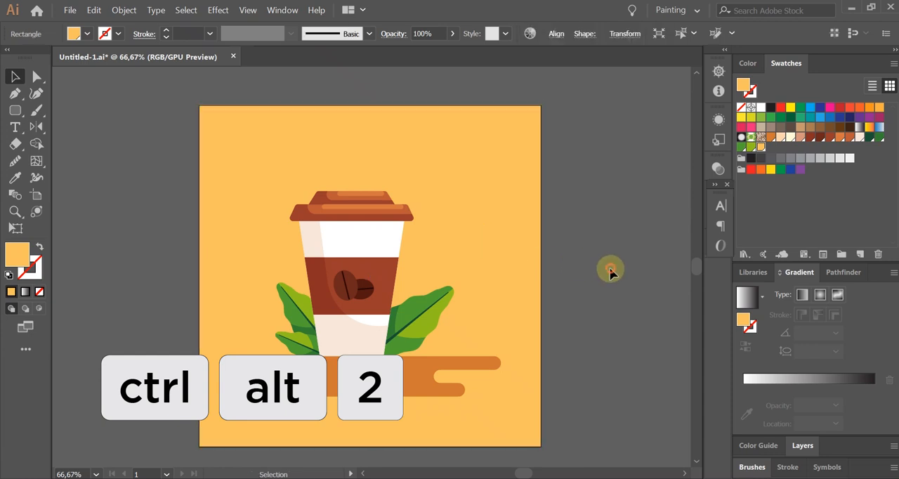
# Step: Try moving the unlocked background rectangle to the right, undo the move and deselect it
pyautogui.click(514, 170)
pyautogui.moveTo(529, 219); pyautogui.dragTo(627, 241)
pyautogui.hotkey('ctrl', 'z')
pyautogui.click(628, 242)
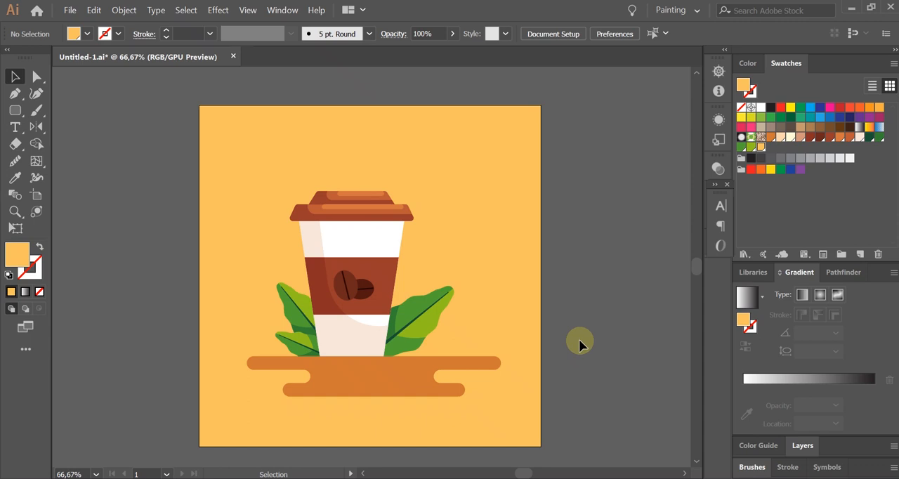
# Step: Select the left coffee bean on the cup's band and send it backward behind the right bean
pyautogui.hotkey('ctrl', '[')
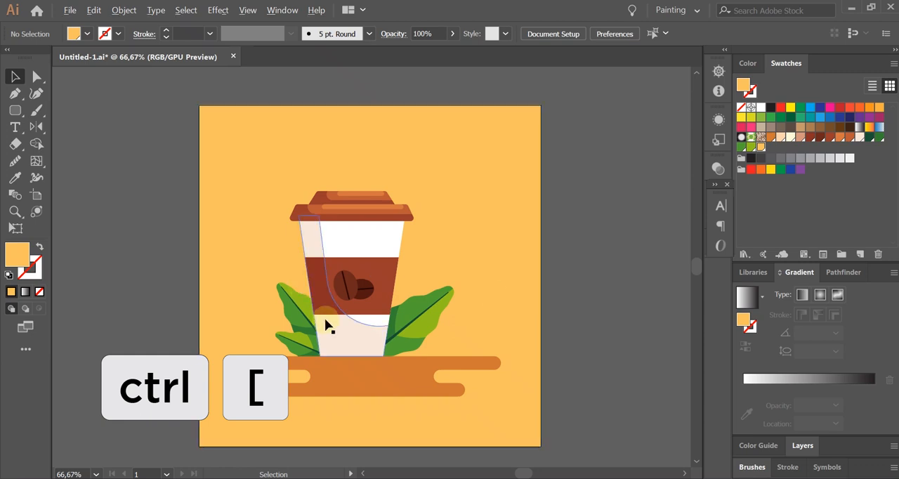
pyautogui.scroll(3, 325, 321)
pyautogui.moveTo(592, 286); pyautogui.dragTo(556, 315)
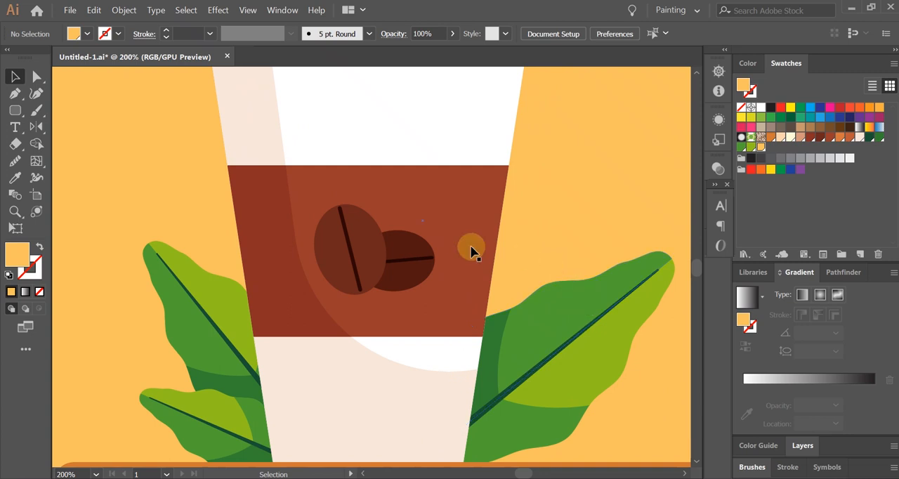
pyautogui.scroll(1, 502, 222)
pyautogui.moveTo(378, 265); pyautogui.dragTo(472, 251)
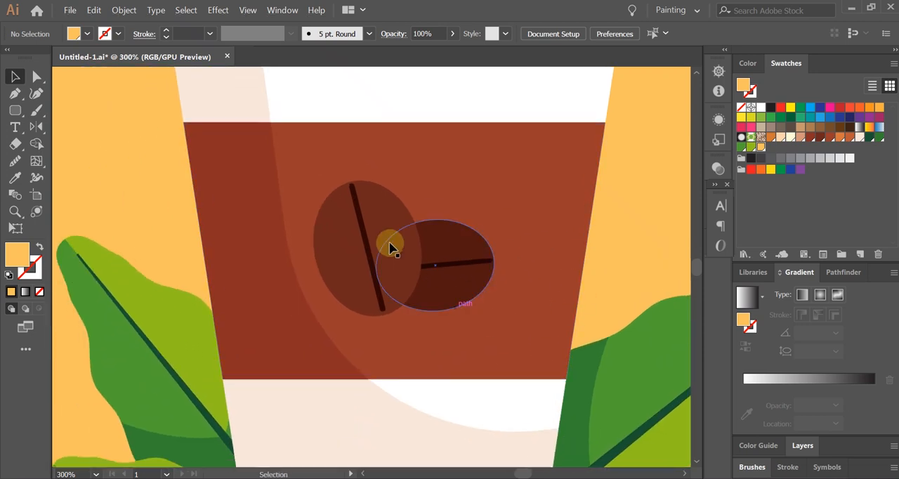
pyautogui.click(380, 215)
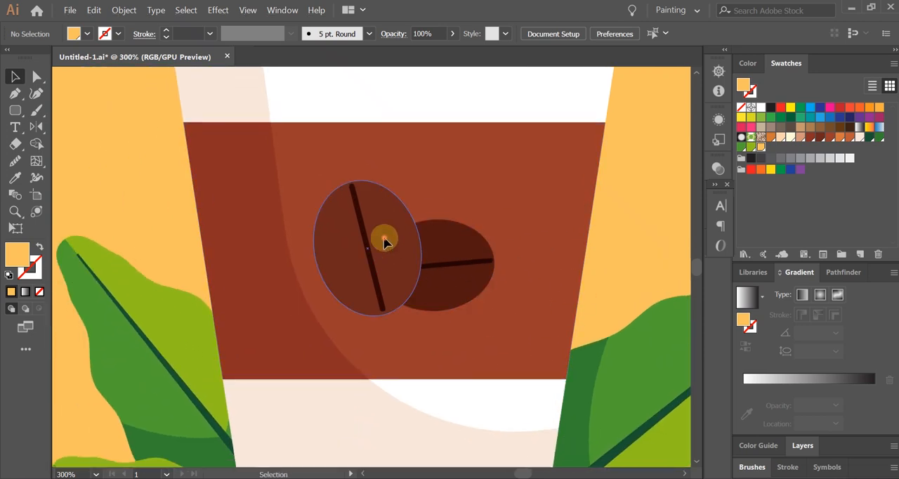
pyautogui.click(383, 238)
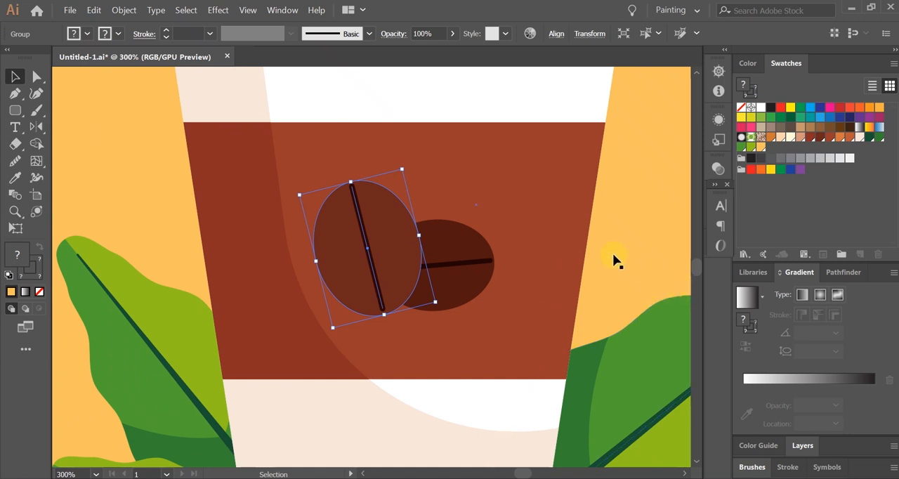
pyautogui.hotkey('ctrl', '[')
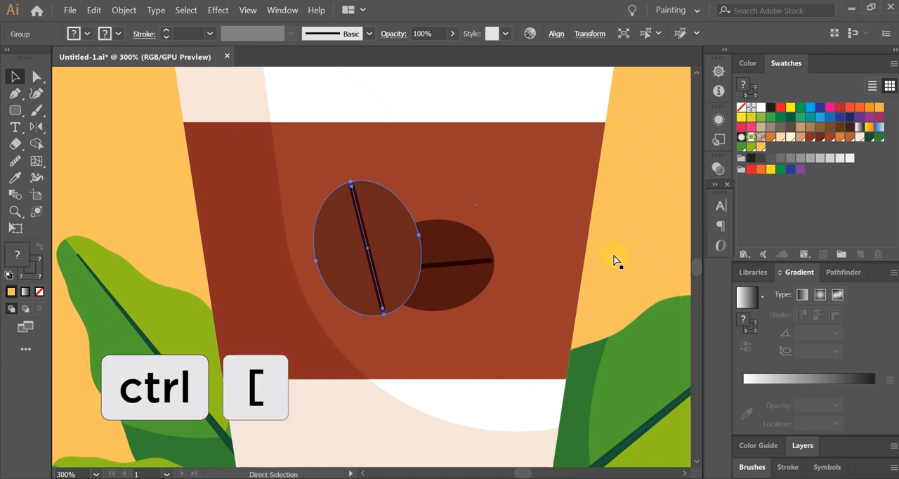
pyautogui.hotkey('ctrl', '[')
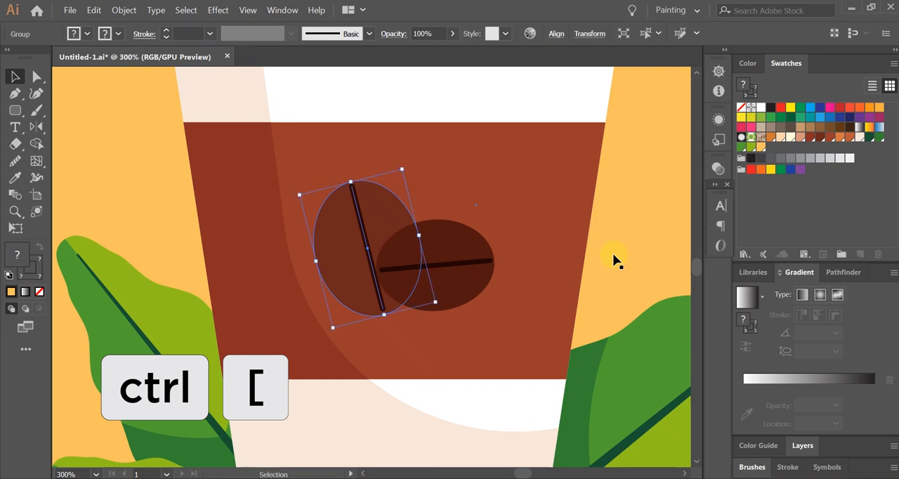
# Step: Bring the left coffee bean forward so it overlaps the right bean
pyautogui.keyDown('shift'); pyautogui.click(482, 272); pyautogui.keyUp('shift')
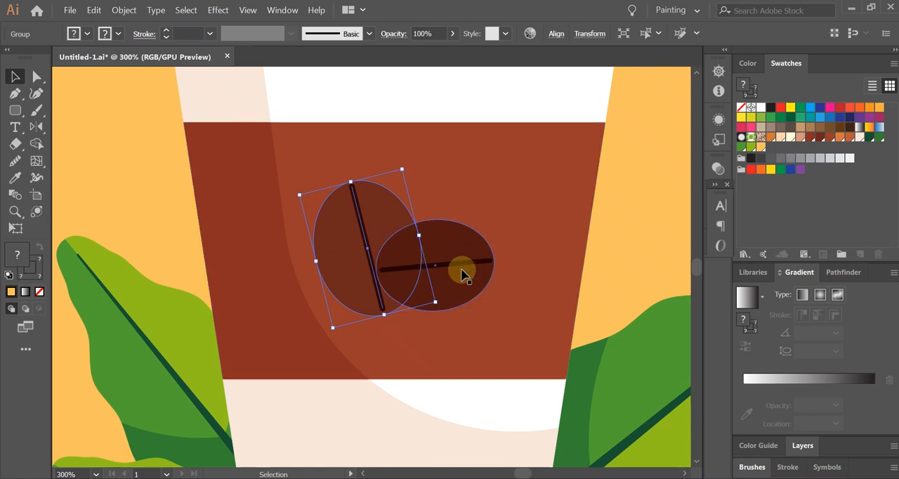
pyautogui.hotkey('ctrl', ']')
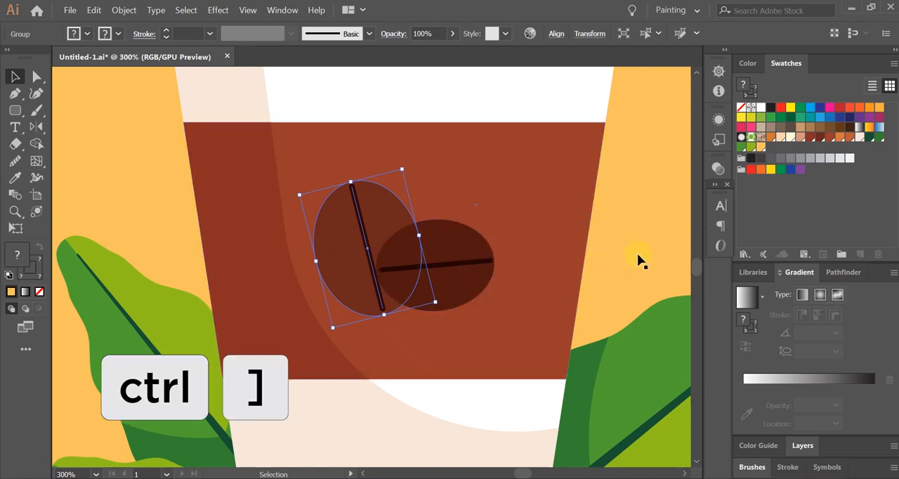
pyautogui.press('a')
pyautogui.hotkey('ctrl', ']')
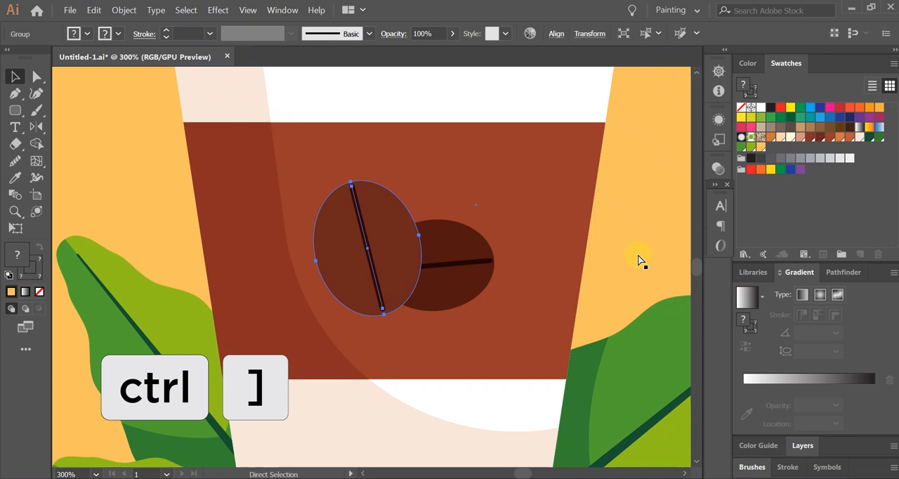
pyautogui.press('v')
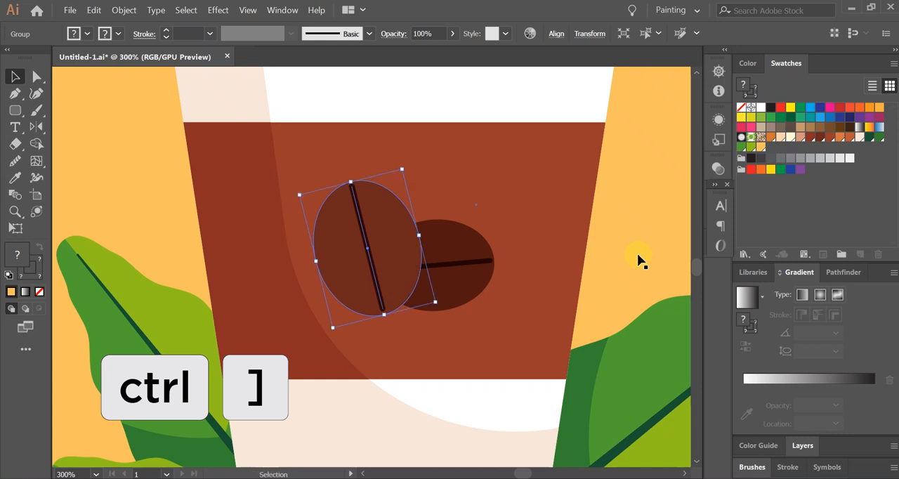
pyautogui.press('a')
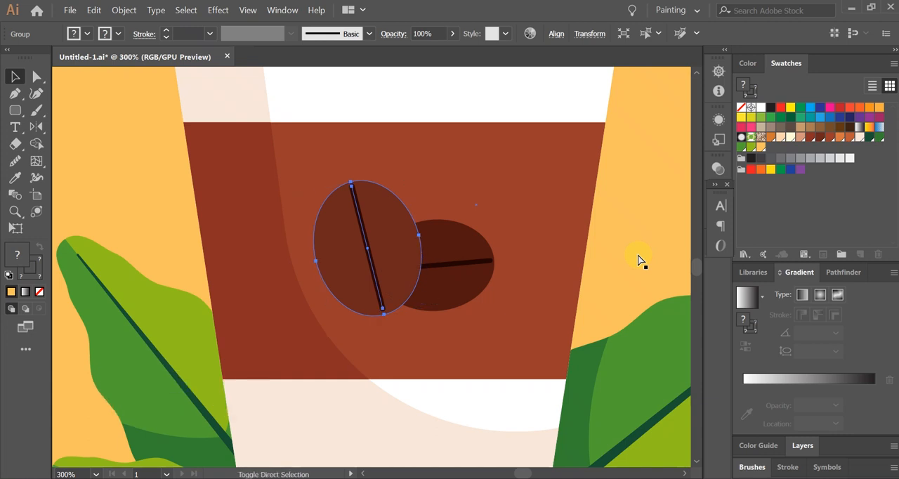
# Step: Send the left coffee bean to the back of all artwork, bring it to the very front, and clear the selection
pyautogui.hotkey('ctrl', 'shift', '[')
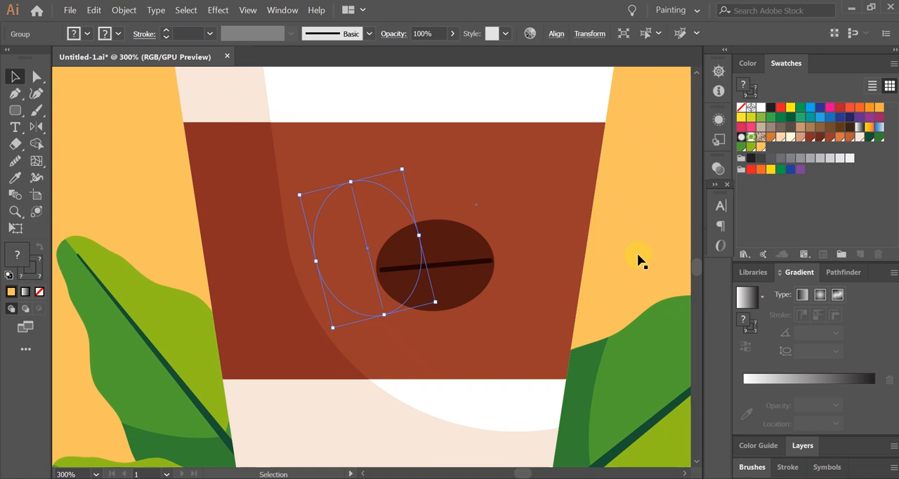
pyautogui.hotkey('ctrl', 'shift', ']')
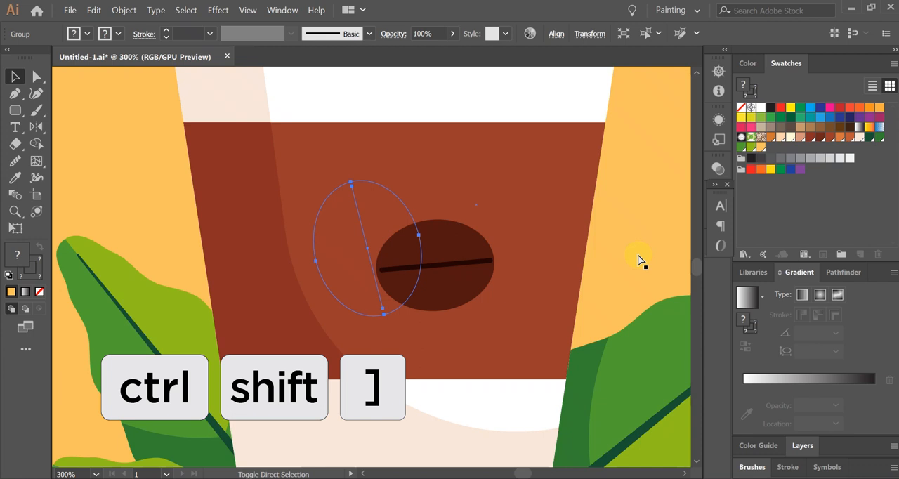
pyautogui.hotkey('ctrl', 'shift', ']')
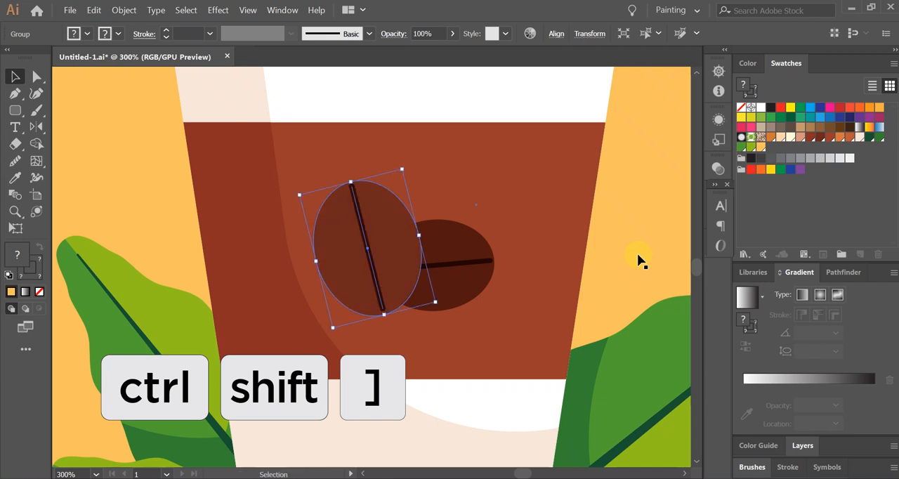
pyautogui.scroll(-2, 484, 283)
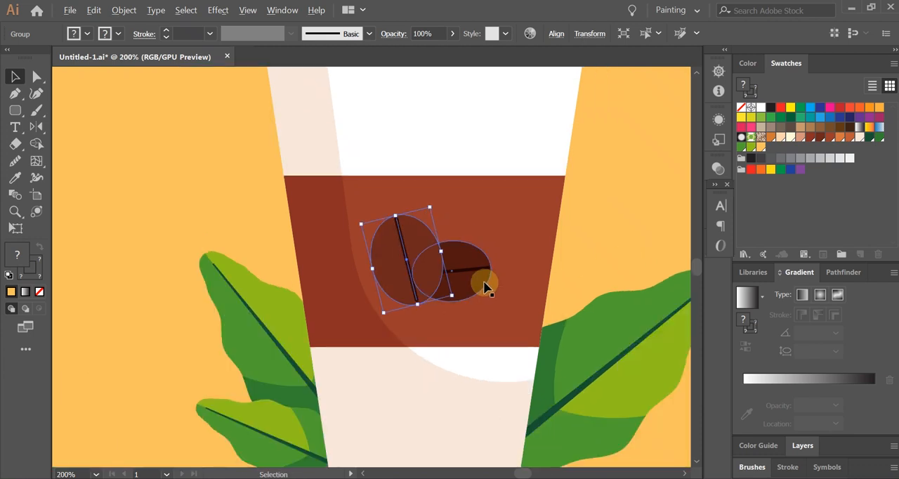
pyautogui.hotkey('ctrl', '0')
pyautogui.click(646, 301)
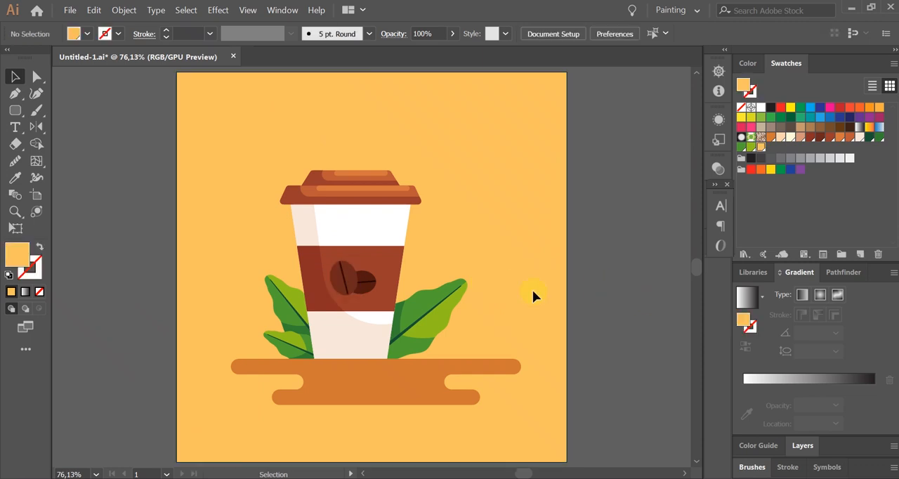
# Step: Try placing several duplicates of the leaf on the cup's right side over the background, and undo the copies
pyautogui.scroll(2, 347, 331)
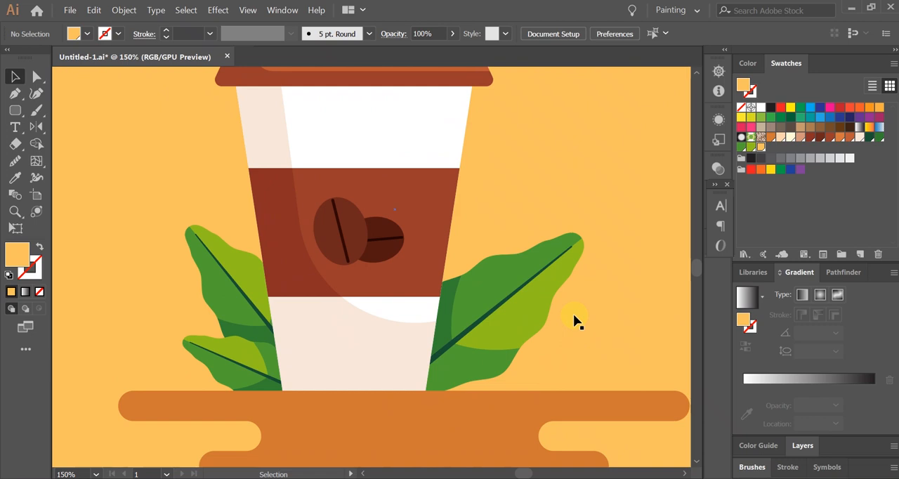
pyautogui.scroll(1, 574, 321)
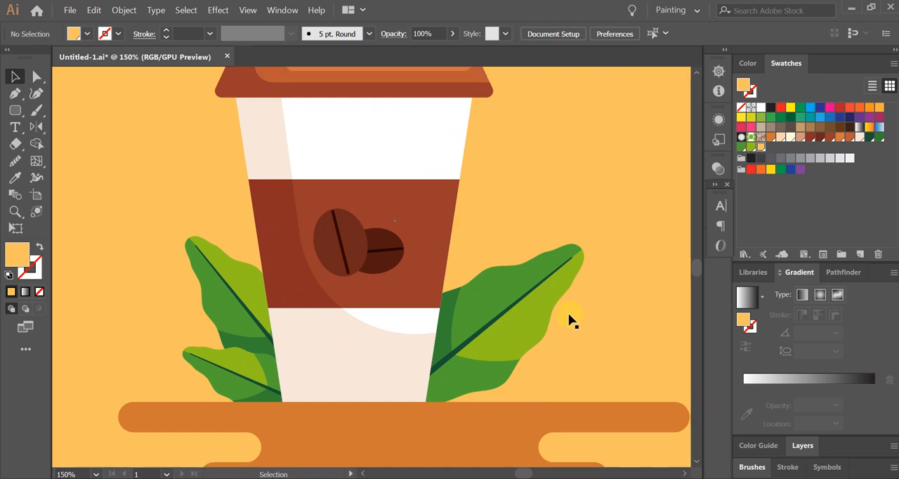
pyautogui.scroll(-1, 369, 336)
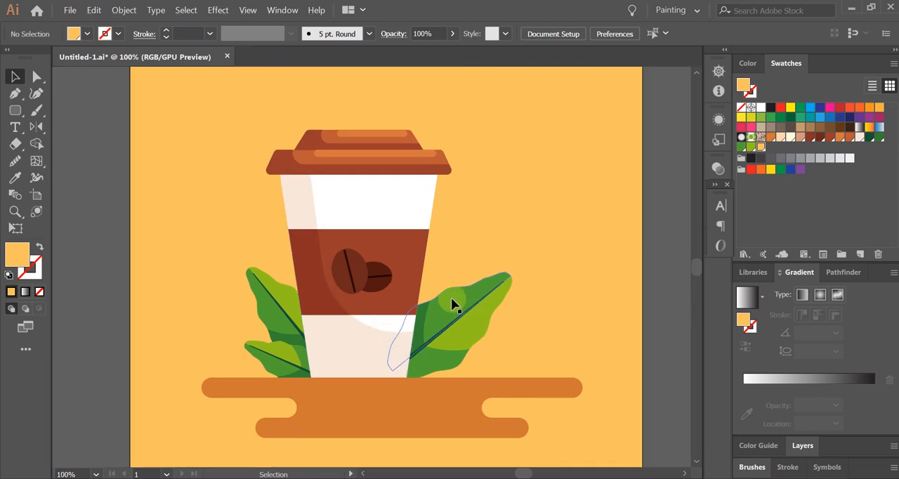
pyautogui.moveTo(448, 331); pyautogui.dragTo(453, 311)
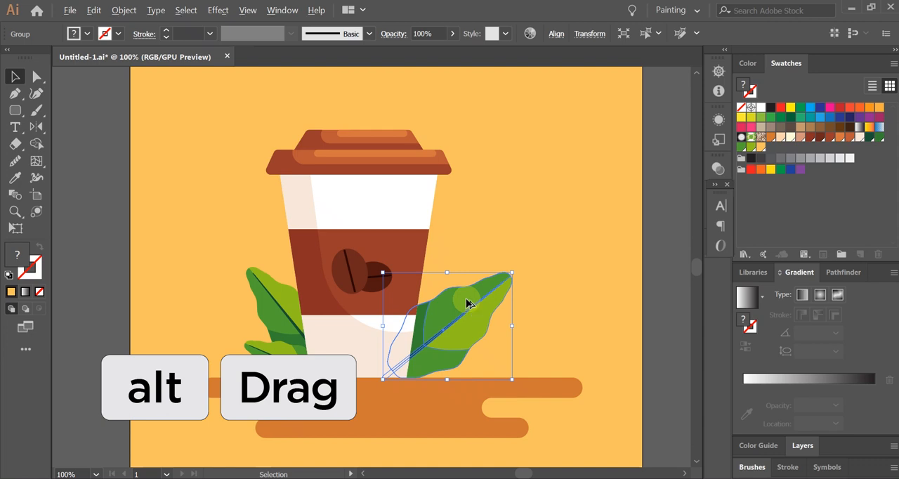
pyautogui.moveTo(457, 315); pyautogui.dragTo(546, 180)
pyautogui.moveTo(557, 222); pyautogui.dragTo(489, 142)
pyautogui.moveTo(523, 192); pyautogui.dragTo(613, 321)
pyautogui.hotkey('ctrl', 'z')
pyautogui.hotkey('ctrl', 'z')
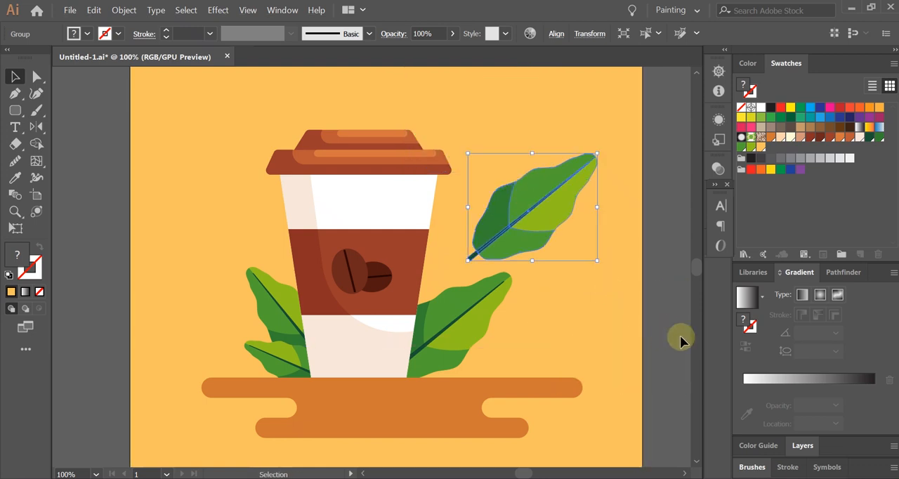
pyautogui.hotkey('ctrl', 'z')
pyautogui.click(680, 337)
# Step: Duplicate the leaf on the cup's right side slightly above the original and rotate the copy counterclockwise to a steeper angle
pyautogui.scroll(1, 492, 286)
pyautogui.moveTo(444, 307); pyautogui.dragTo(477, 312)
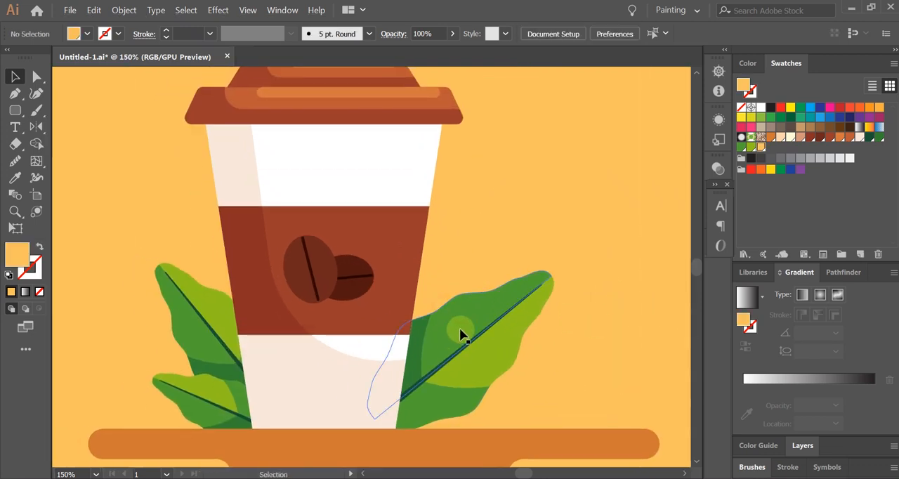
pyautogui.click(460, 336)
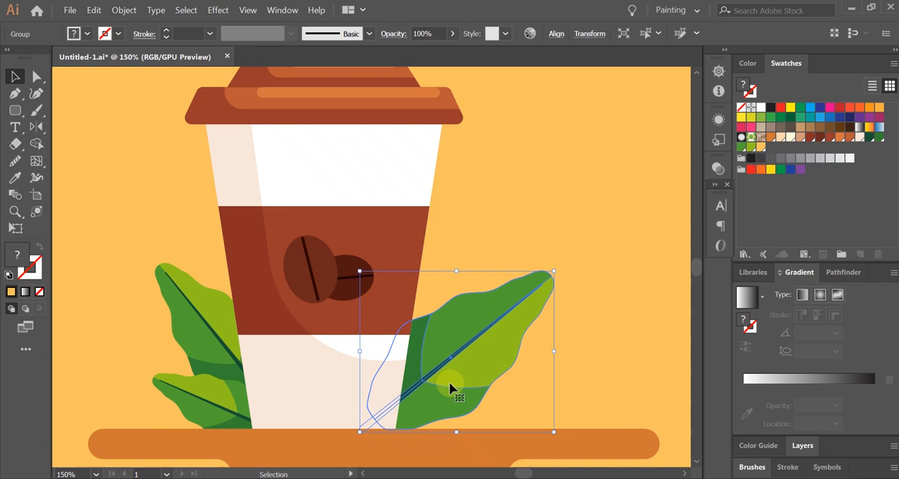
pyautogui.moveTo(449, 381); pyautogui.dragTo(446, 323)
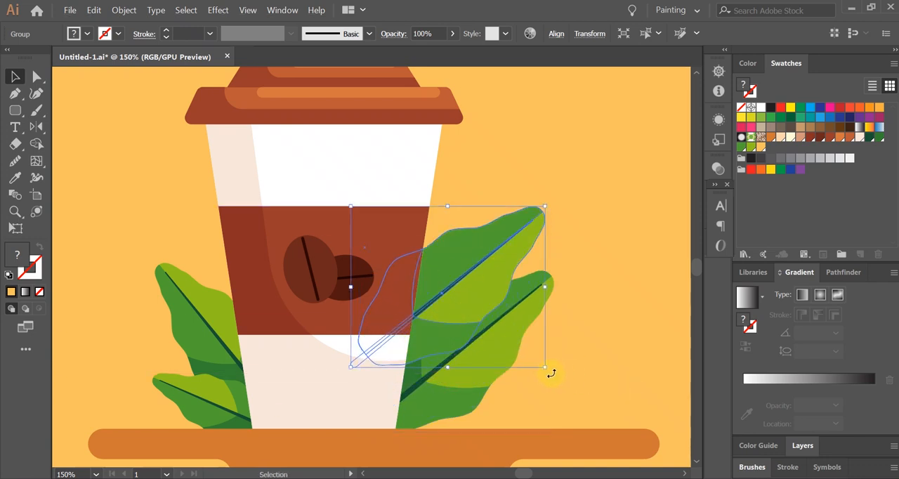
pyautogui.moveTo(551, 371); pyautogui.dragTo(568, 365)
pyautogui.click(511, 422)
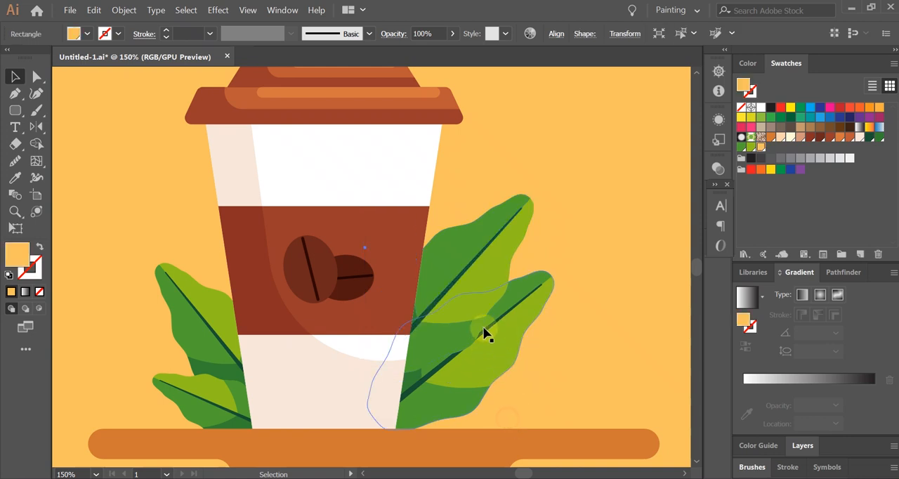
# Step: Send the duplicated leaf behind the original right leaf and clear the selection
pyautogui.click(477, 288)
pyautogui.press('a')
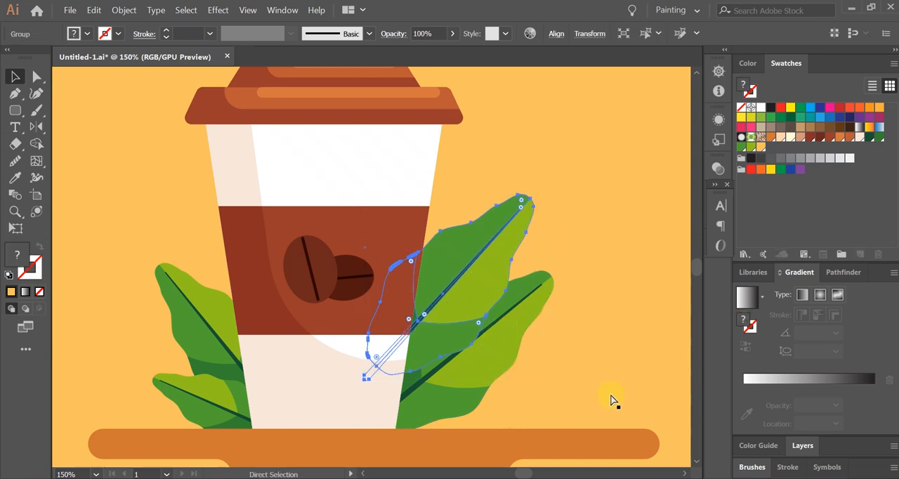
pyautogui.press('v')
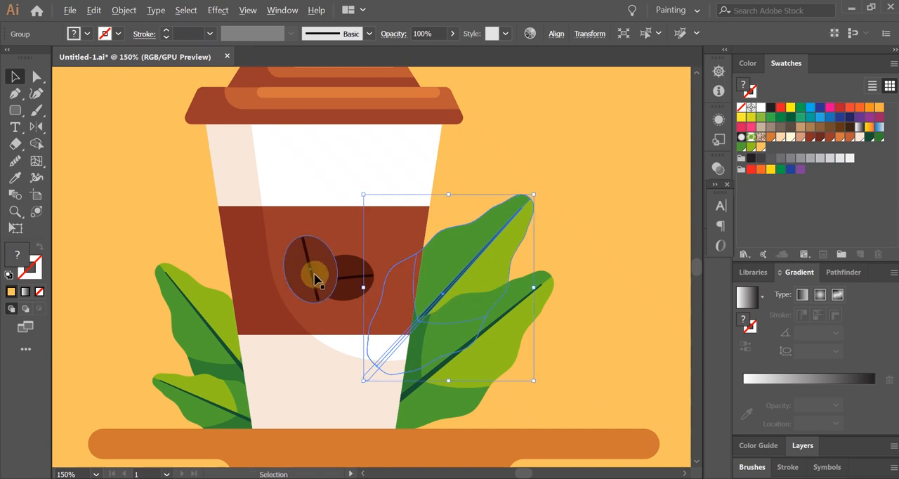
pyautogui.scroll(-1, 560, 302)
pyautogui.scroll(-1, 686, 359)
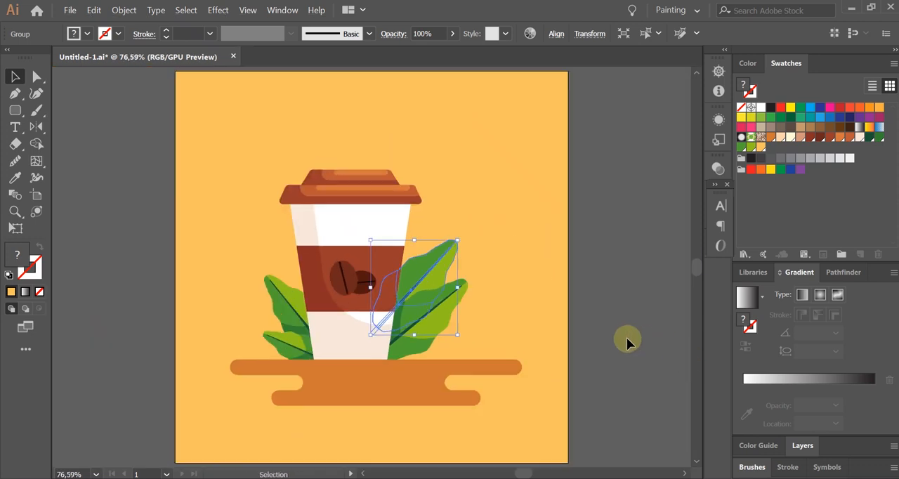
pyautogui.click(626, 449)
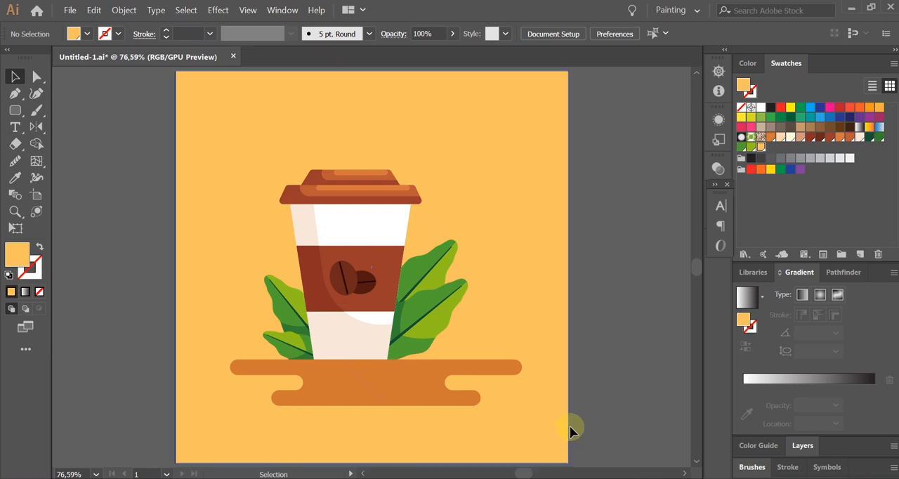
# Step: Draw a wide yellow-filled rounded rectangle on the empty canvas to the right of the artboard
pyautogui.scroll(1, 431, 186)
pyautogui.moveTo(330, 251); pyautogui.dragTo(301, 252)
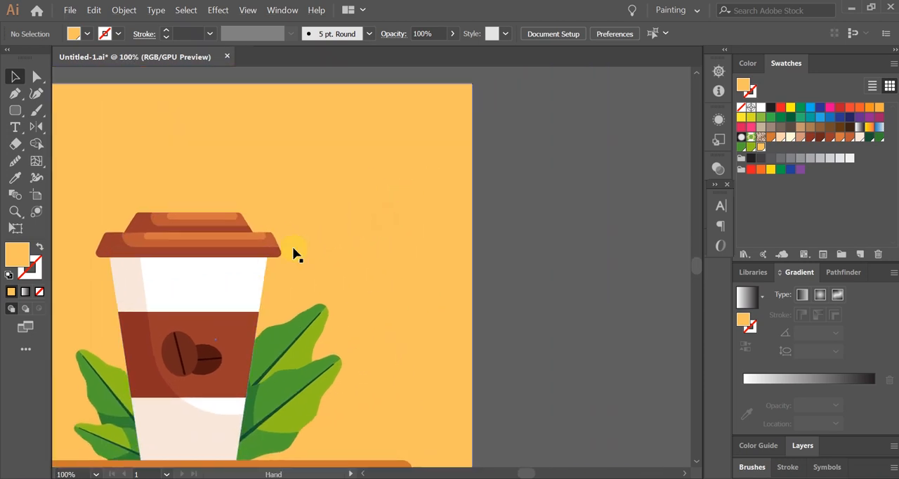
pyautogui.scroll(1, 160, 218)
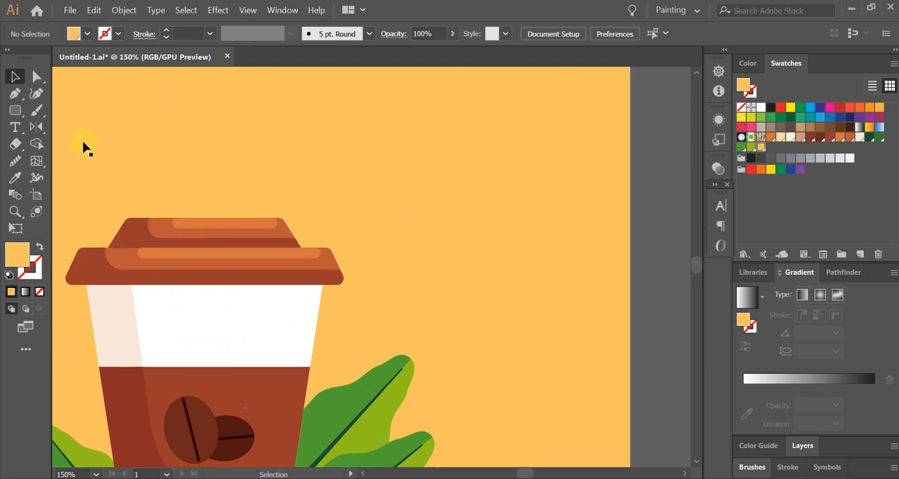
pyautogui.click(15, 110)
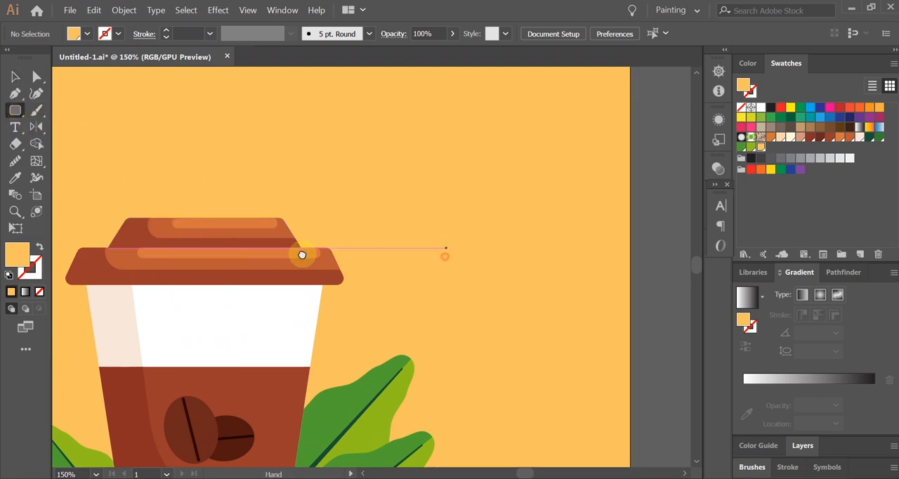
pyautogui.moveTo(447, 253); pyautogui.dragTo(264, 262)
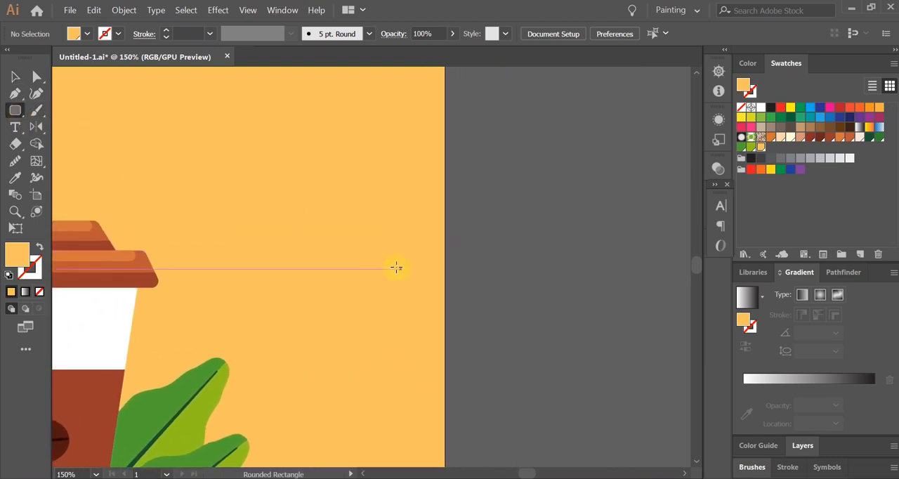
pyautogui.moveTo(520, 284); pyautogui.dragTo(404, 281)
pyautogui.moveTo(398, 244); pyautogui.dragTo(627, 305)
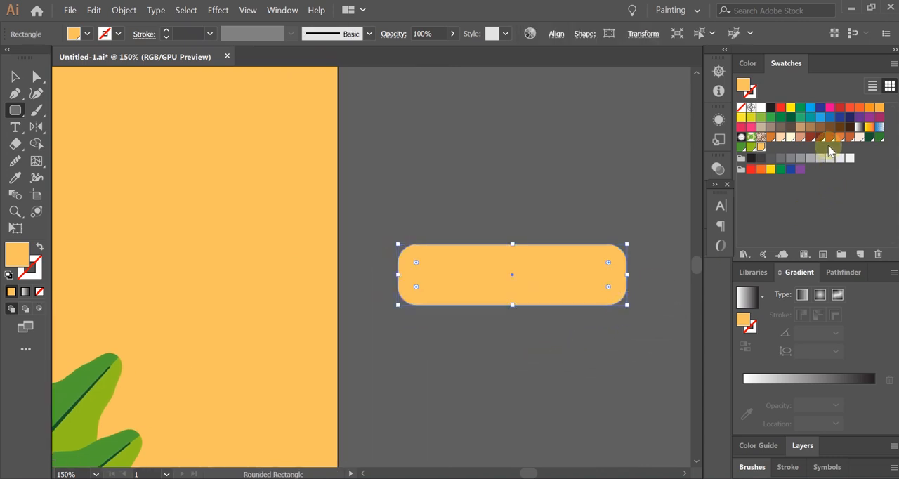
# Step: Fill the wide rounded rectangle with rust brown and draw a thinner orange-filled rounded rectangle just above it
pyautogui.click(830, 136)
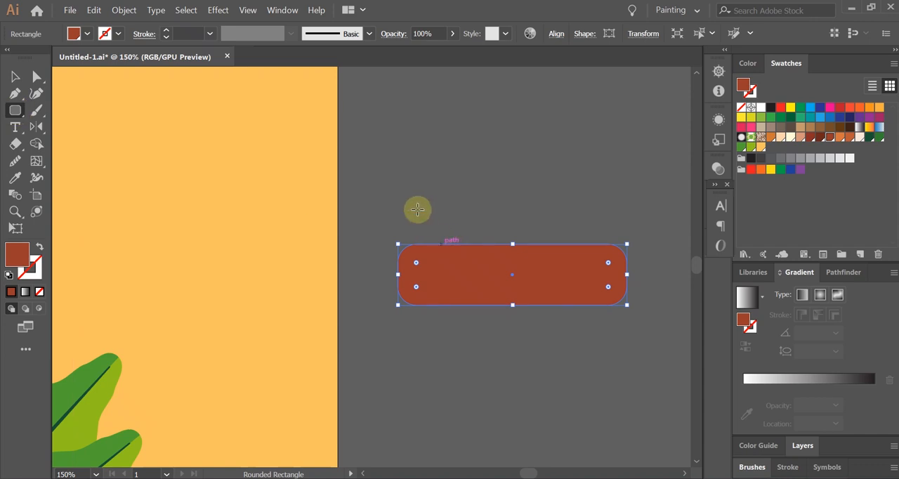
pyautogui.moveTo(424, 197); pyautogui.dragTo(645, 226)
pyautogui.click(839, 137)
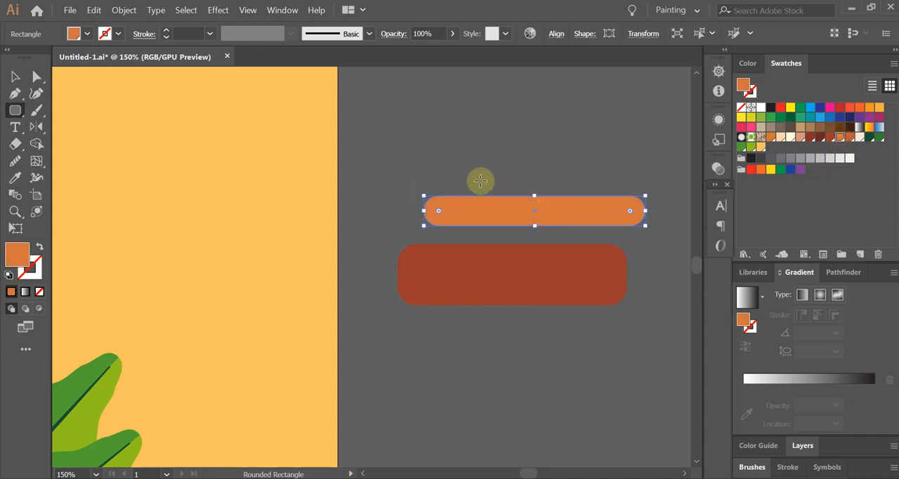
# Step: Draw a thin, short rounded bar above the orange one and fill it with light peach
pyautogui.moveTo(434, 161); pyautogui.dragTo(574, 170)
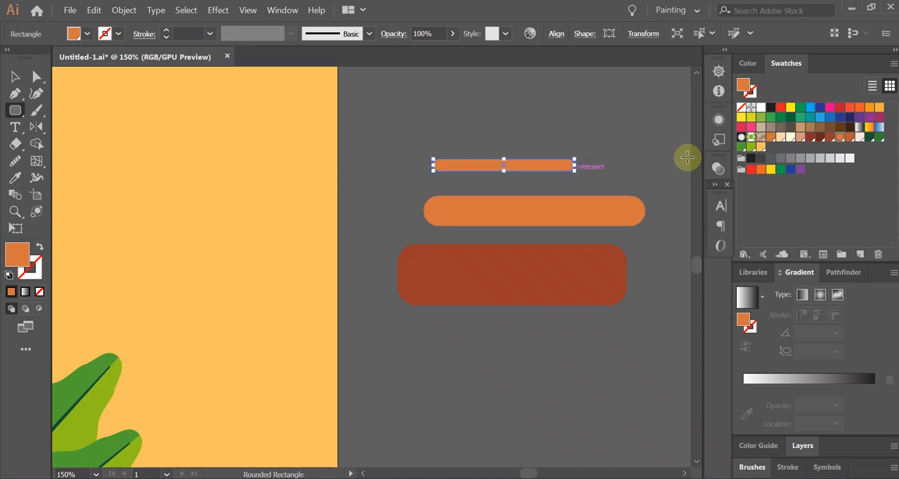
pyautogui.click(780, 137)
pyautogui.press('v')
pyautogui.scroll(2, 599, 155)
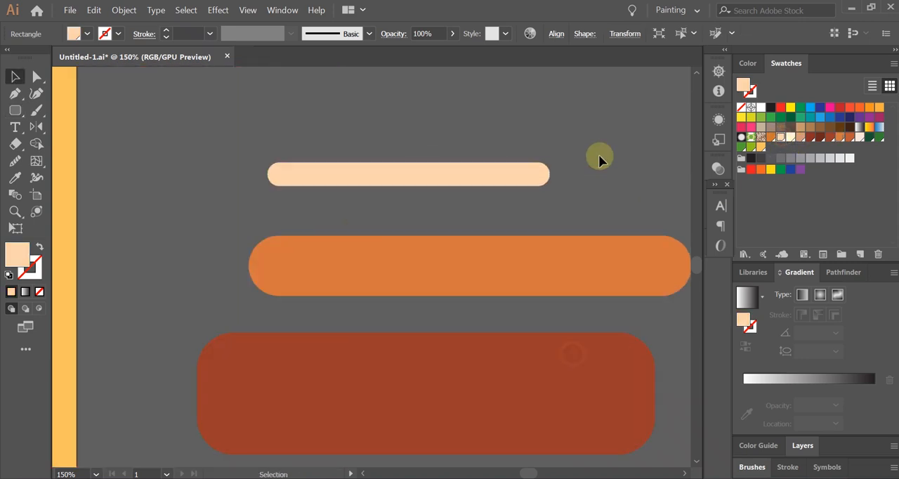
pyautogui.click(599, 154)
# Step: Move the peach bar onto the orange bar, and both onto the brown rectangle's upper edge, overhanging its right end
pyautogui.moveTo(519, 184); pyautogui.dragTo(578, 255)
pyautogui.scroll(-2, 500, 213)
pyautogui.click(487, 209)
pyautogui.moveTo(490, 257); pyautogui.dragTo(519, 341)
pyautogui.click(538, 425)
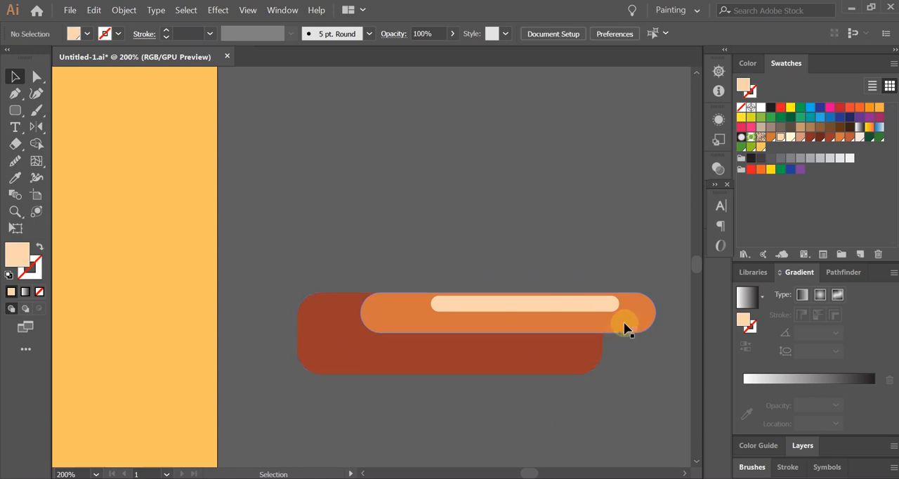
# Step: Duplicate the brown rounded rectangle straight below the original and clear the selection
pyautogui.scroll(-4, 550, 355)
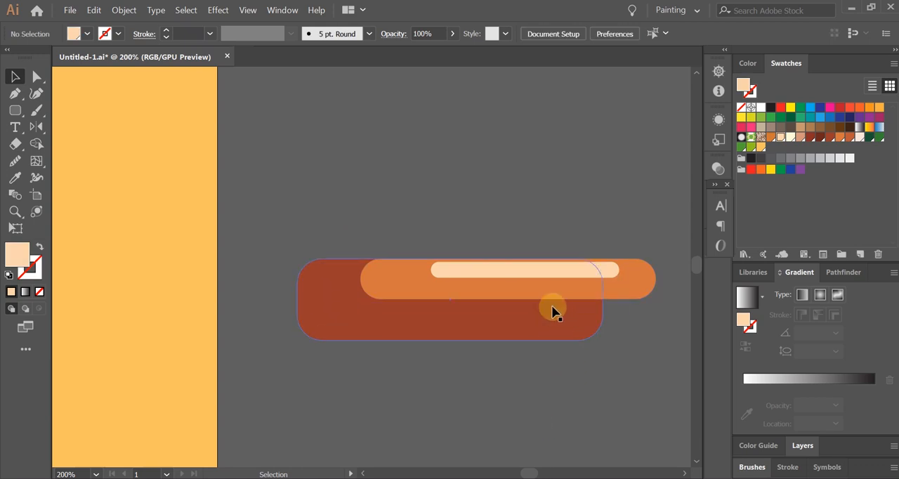
pyautogui.moveTo(498, 269); pyautogui.dragTo(488, 398)
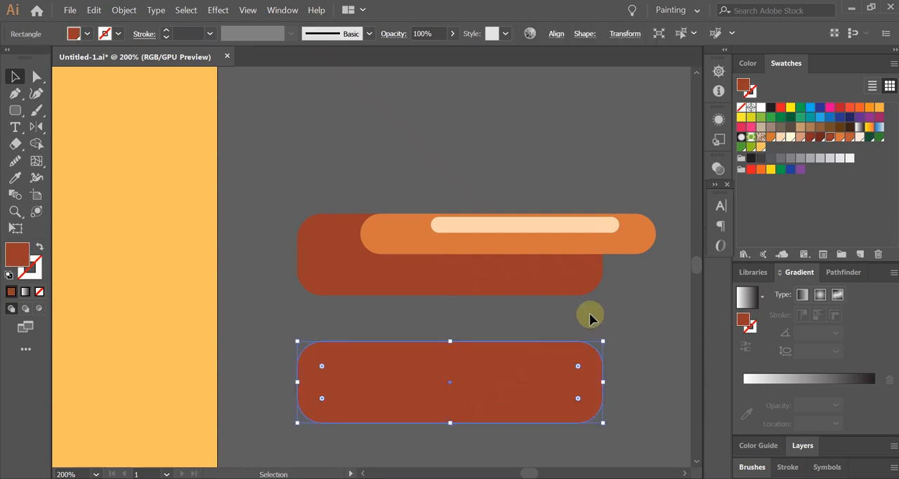
pyautogui.click(463, 301)
# Step: Send the peach and orange bars backward behind the upper brown rectangle
pyautogui.click(613, 228)
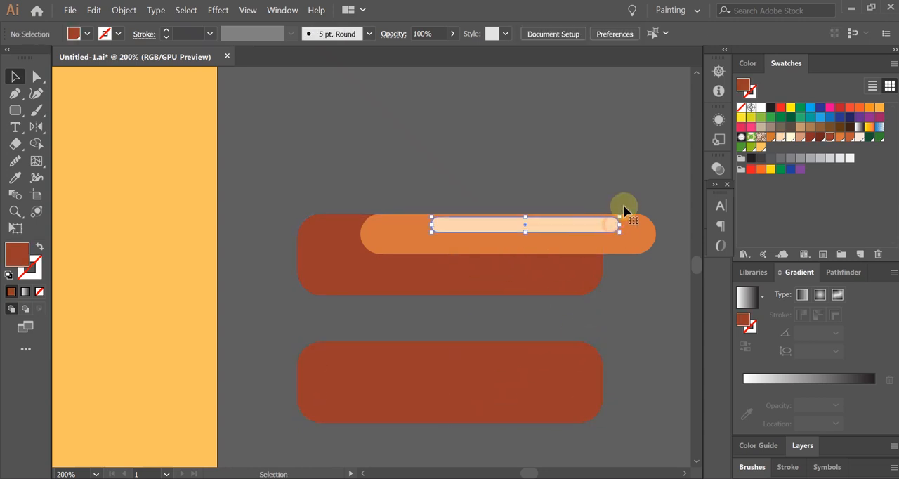
pyautogui.keyDown('shift'); pyautogui.click(638, 244); pyautogui.keyUp('shift')
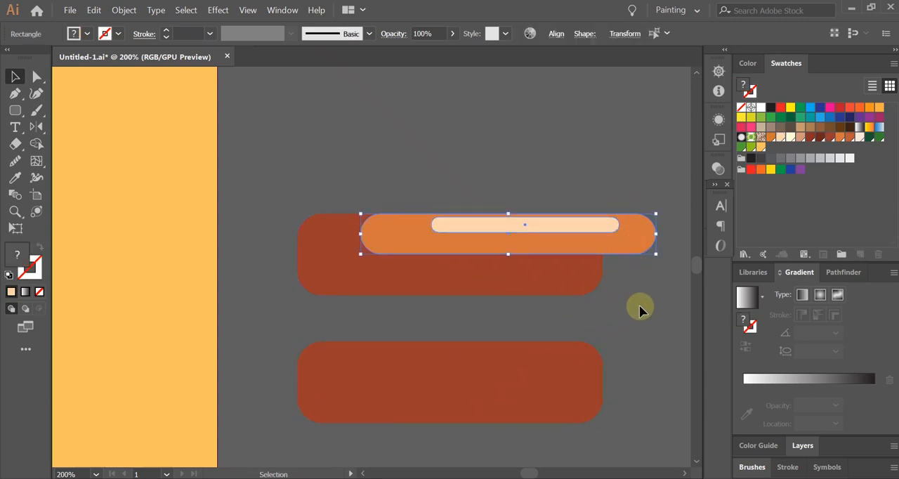
pyautogui.press('a')
pyautogui.hotkey('ctrl', '[')
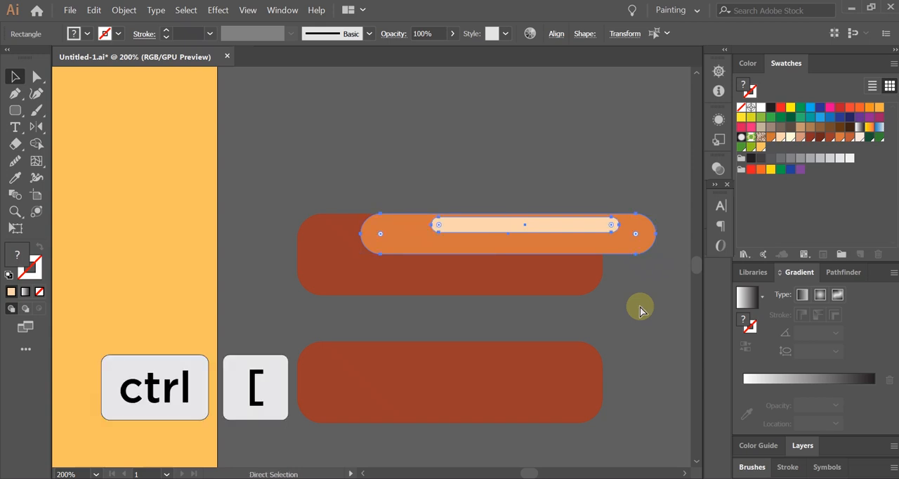
pyautogui.hotkey('ctrl', '[')
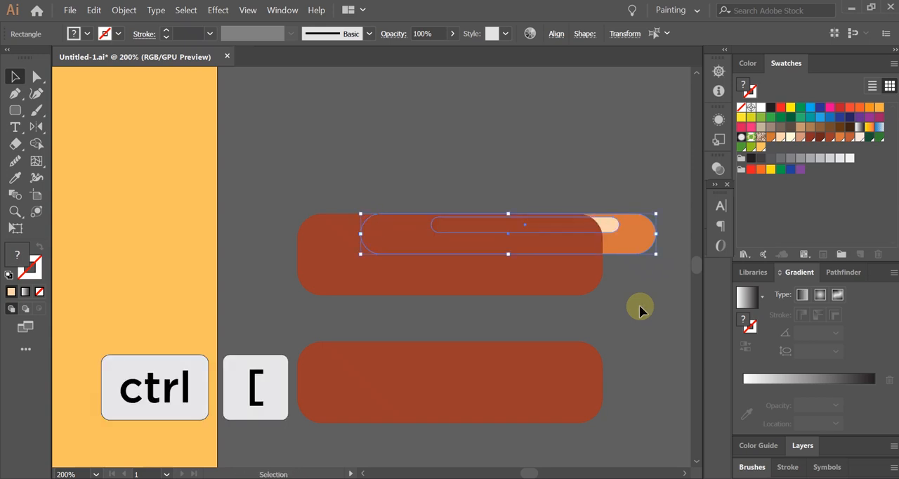
pyautogui.click(640, 309)
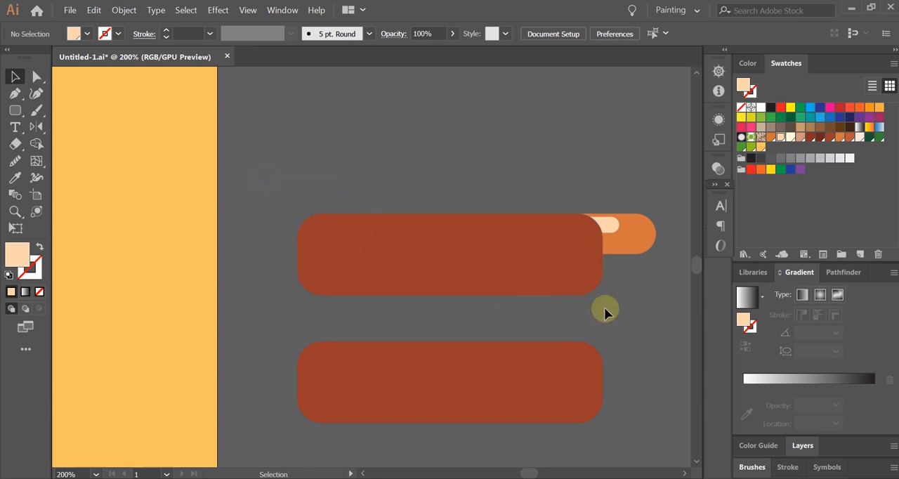
# Step: Make a clipping mask from the upper brown rectangle and the orange and peach bars behind it
pyautogui.moveTo(652, 313); pyautogui.dragTo(618, 260)
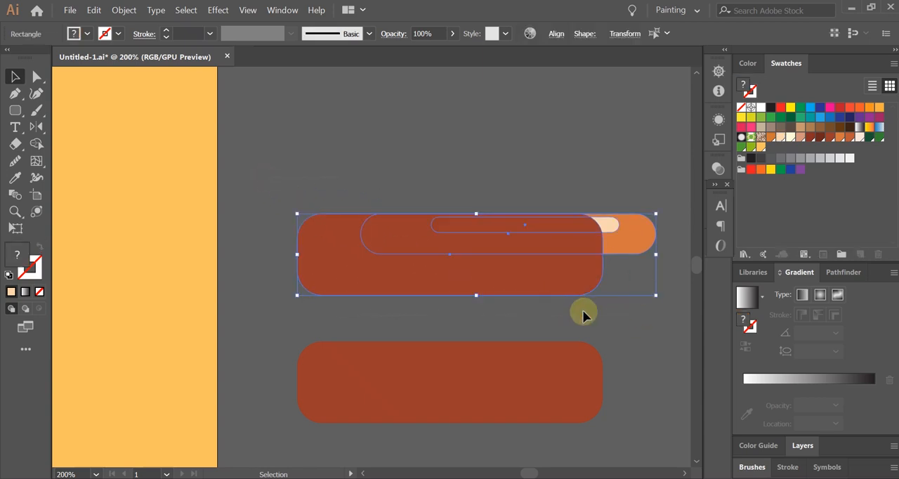
pyautogui.hotkey('ctrl', '7')
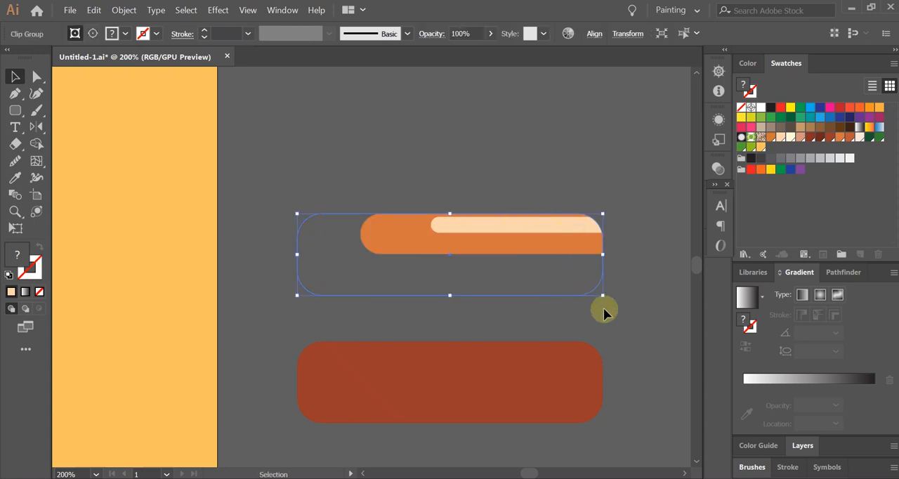
pyautogui.click(639, 318)
# Step: Align the clipped bars exactly over the lower brown rectangle and bring them forward in front of it
pyautogui.moveTo(553, 235); pyautogui.dragTo(546, 364)
pyautogui.scroll(-1, 567, 287)
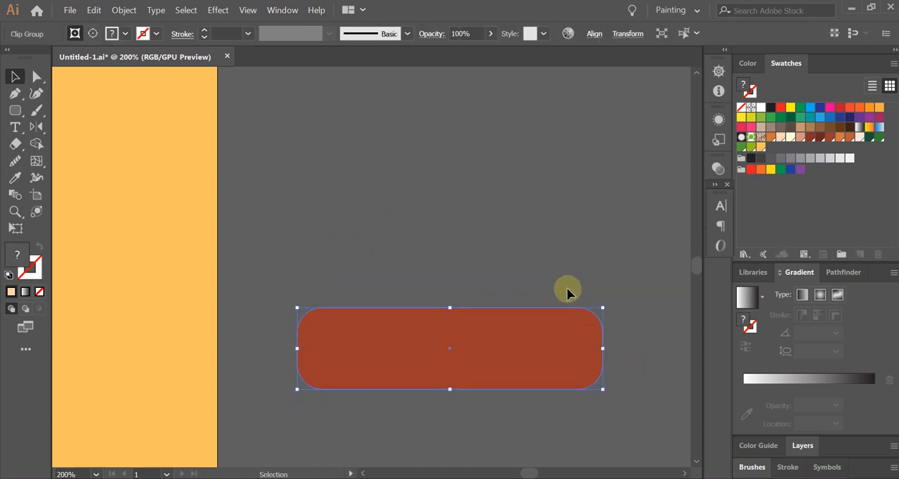
pyautogui.hotkey('ctrl', 'c')
pyautogui.hotkey('ctrl', ']')
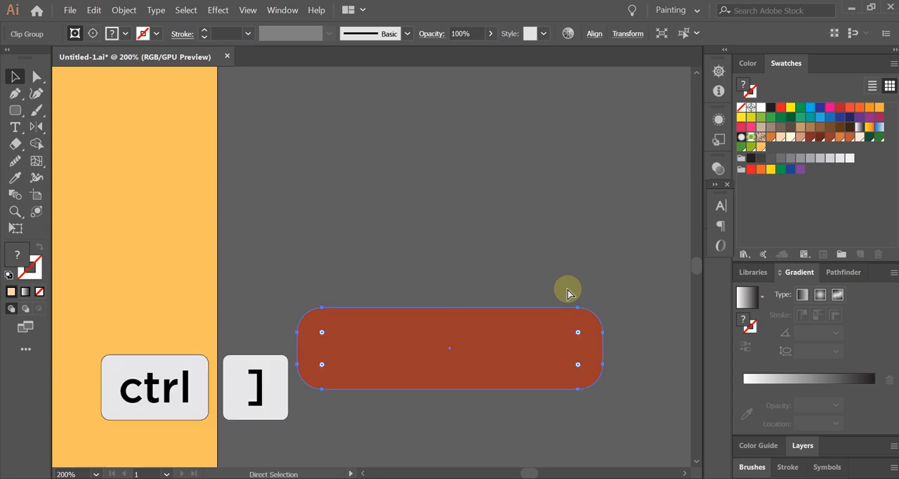
pyautogui.hotkey('ctrl', ']')
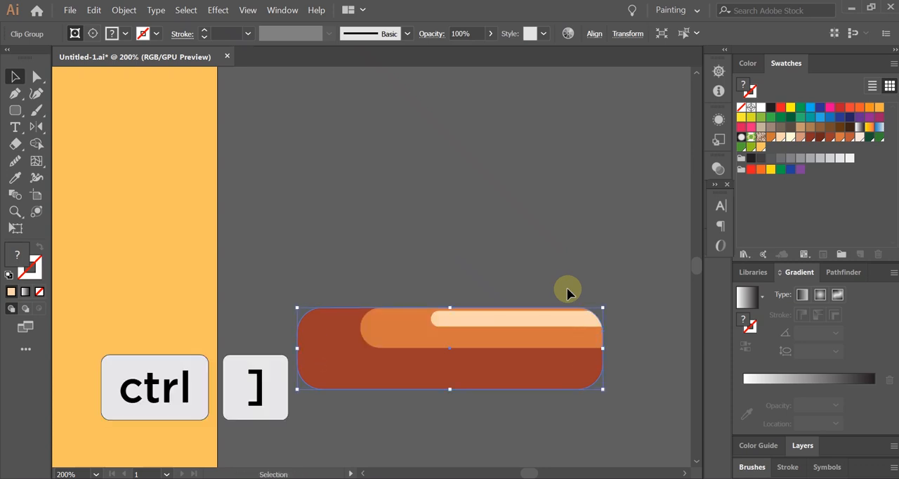
pyautogui.click(567, 288)
# Step: Move the clipped bars straight up, clear of the brown rectangle
pyautogui.scroll(-1, 566, 292)
pyautogui.click(504, 317)
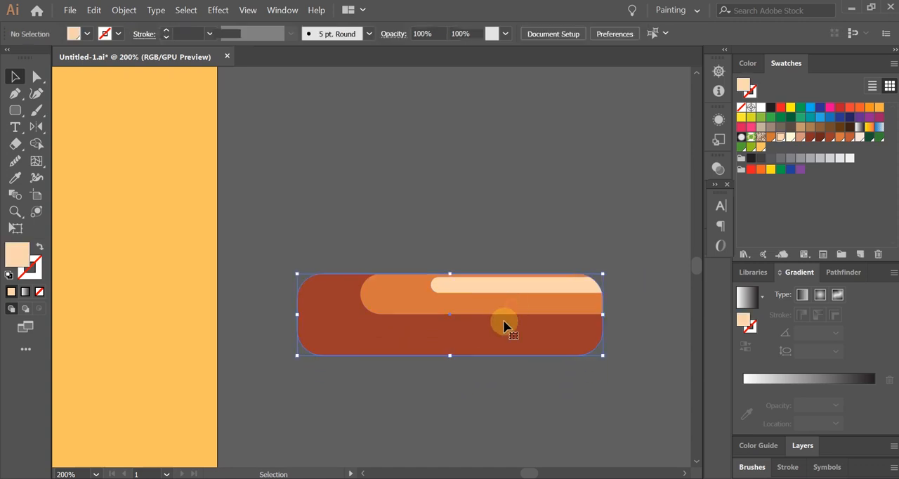
pyautogui.scroll(1, 482, 390)
pyautogui.click(506, 402)
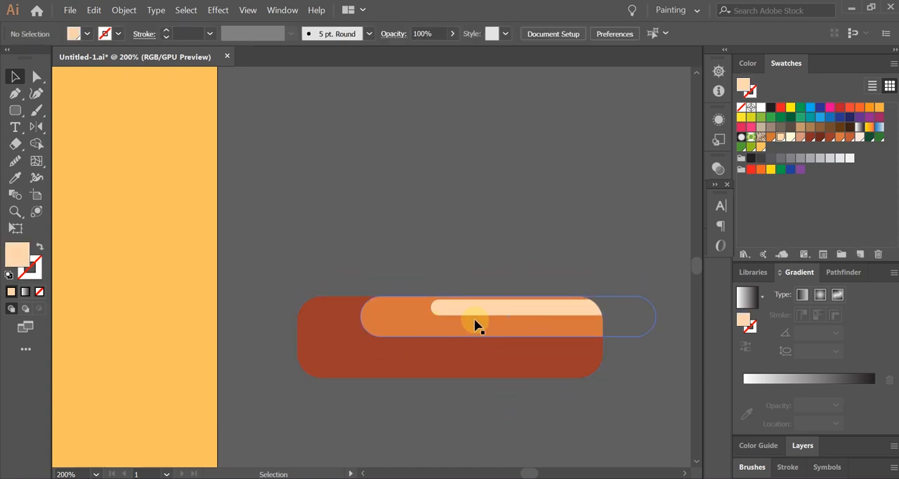
pyautogui.moveTo(531, 300); pyautogui.dragTo(526, 187)
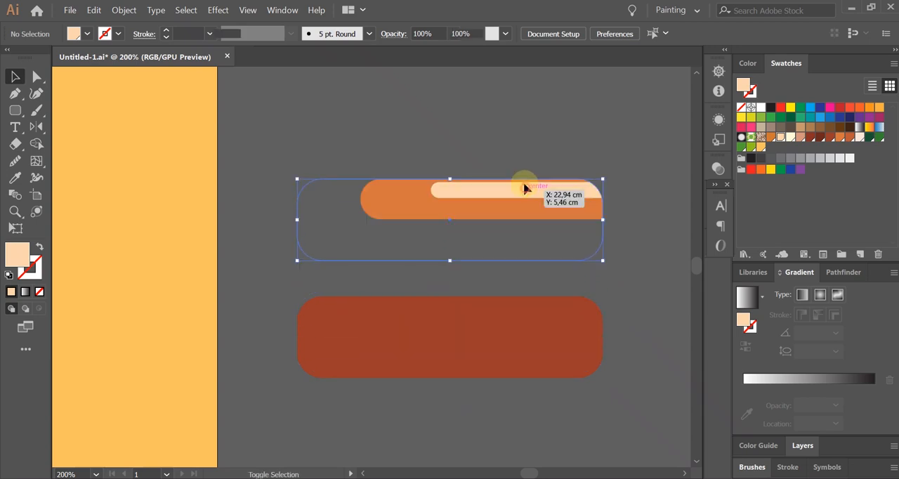
pyautogui.click(610, 283)
# Step: Release the clipping mask on the orange and peach bars and clear the selection
pyautogui.click(538, 204)
pyautogui.hotkey('ctrl', 'alt', '7')
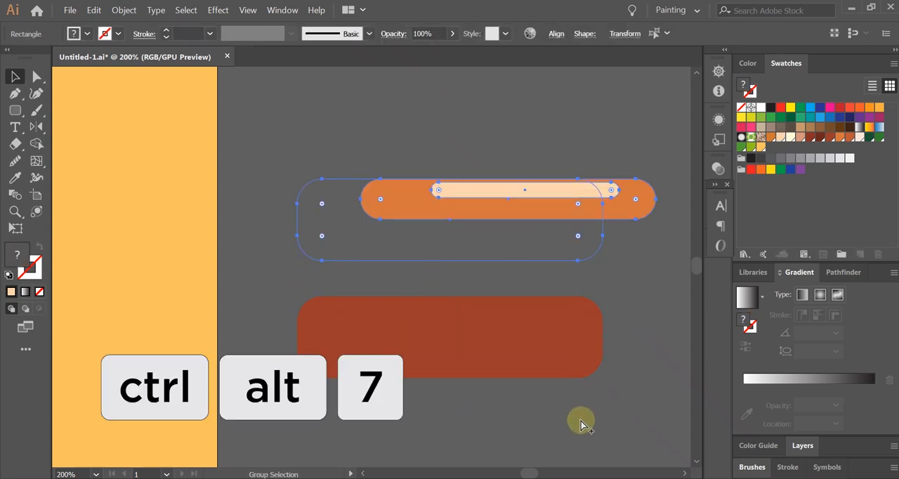
pyautogui.click(581, 421)
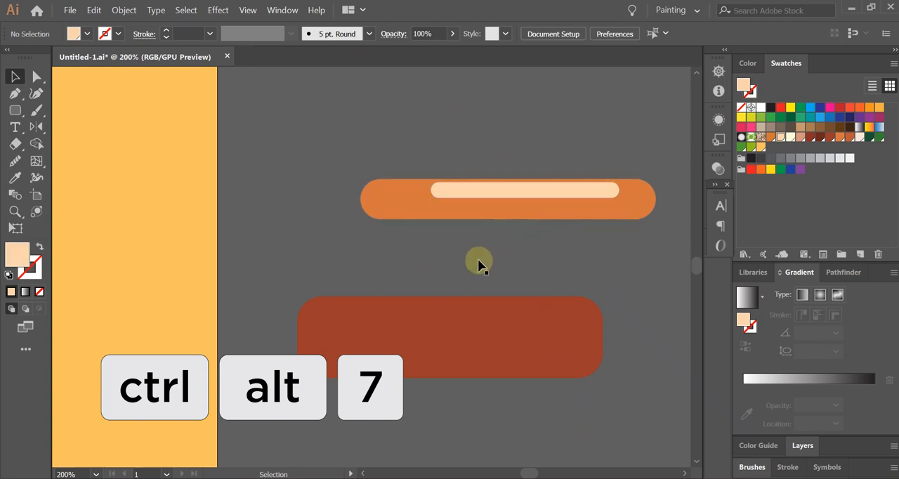
# Step: Delete the orange, peach and brown practice shapes beside the artboard
pyautogui.hotkey('ctrl', '0')
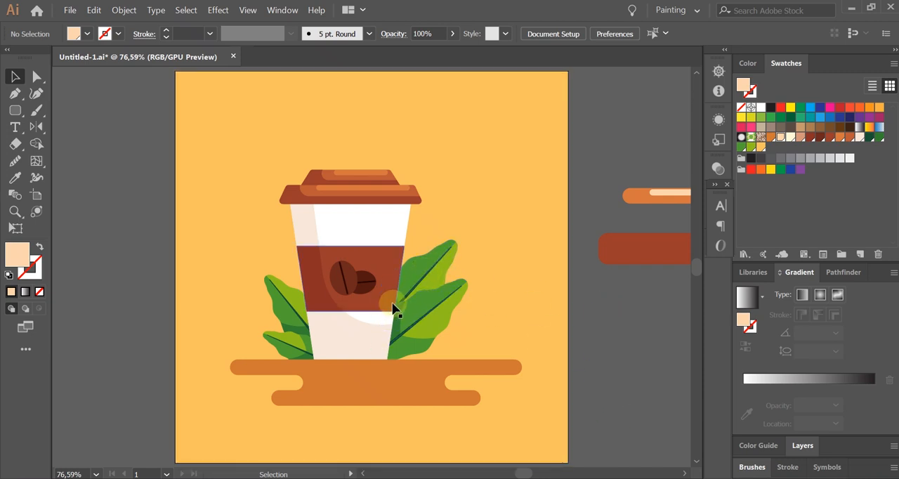
pyautogui.scroll(-2, 366, 321)
pyautogui.click(552, 227)
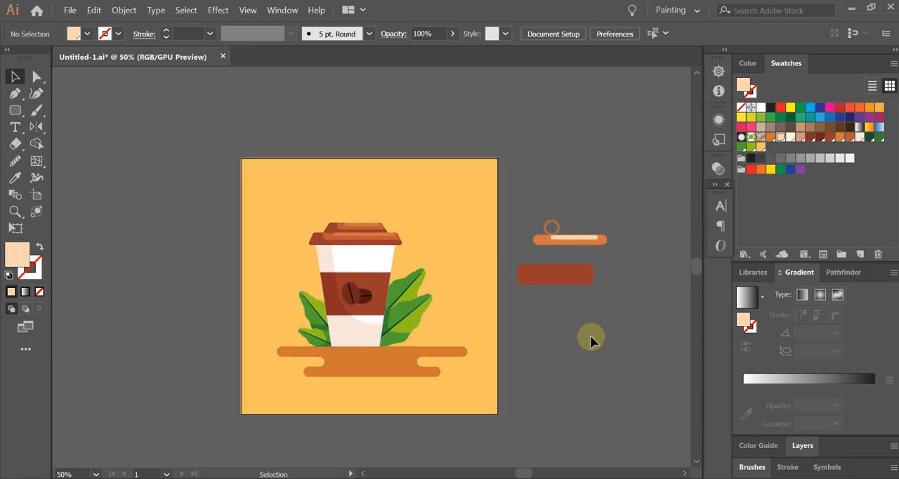
pyautogui.moveTo(590, 340); pyautogui.dragTo(590, 340)
pyautogui.press('Delete')
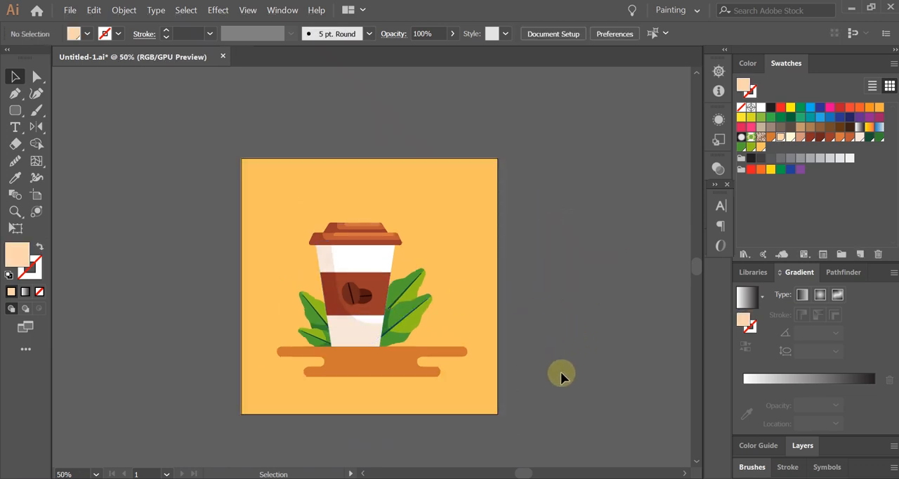
pyautogui.hotkey('shift', 'o')
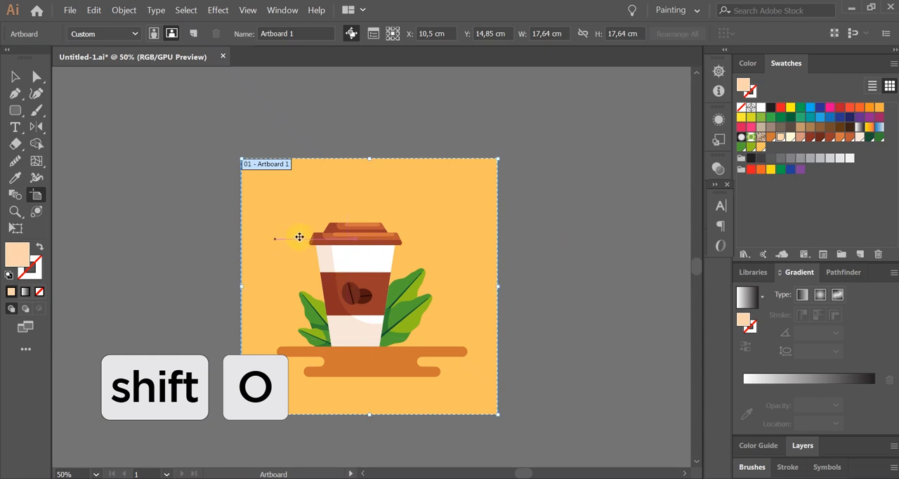
pyautogui.moveTo(378, 290); pyautogui.dragTo(304, 268)
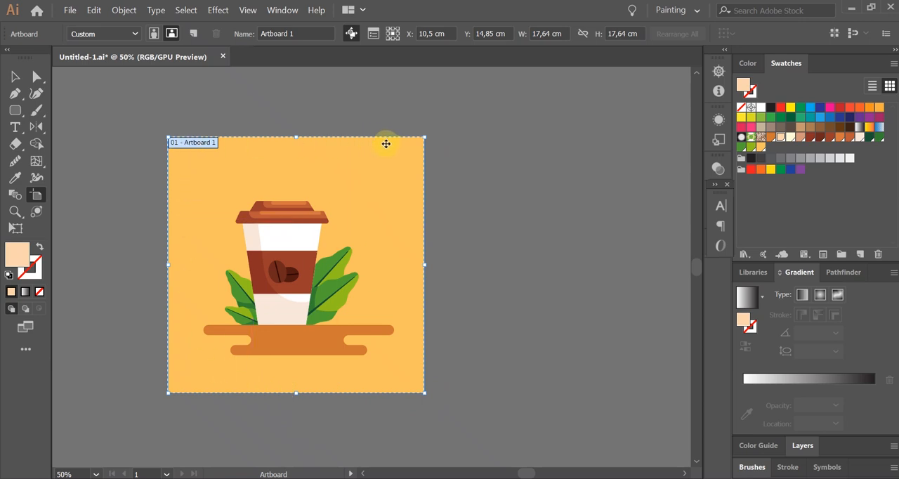
pyautogui.press('Escape')
pyautogui.moveTo(476, 236); pyautogui.dragTo(523, 251)
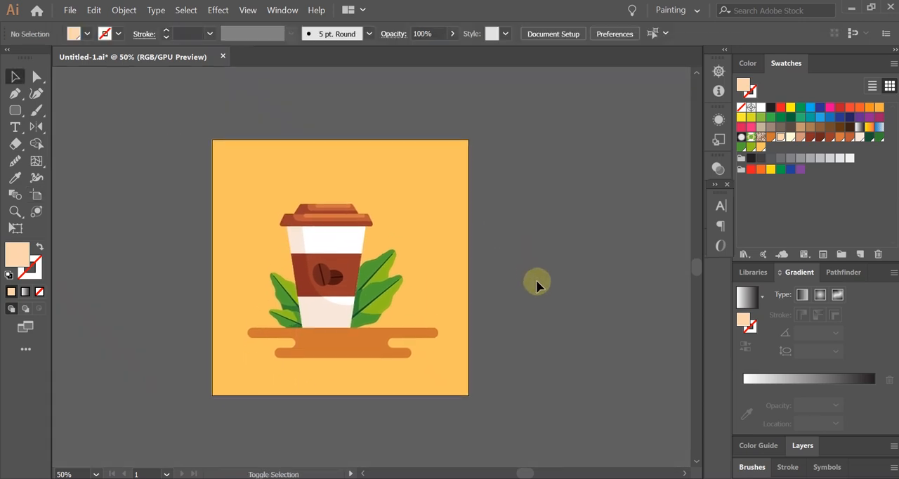
# Step: Duplicate the artboard with its coffee cup artwork twice, placing the copies in a row to its right with the Artboard tool
pyautogui.hotkey('shift', 'o')
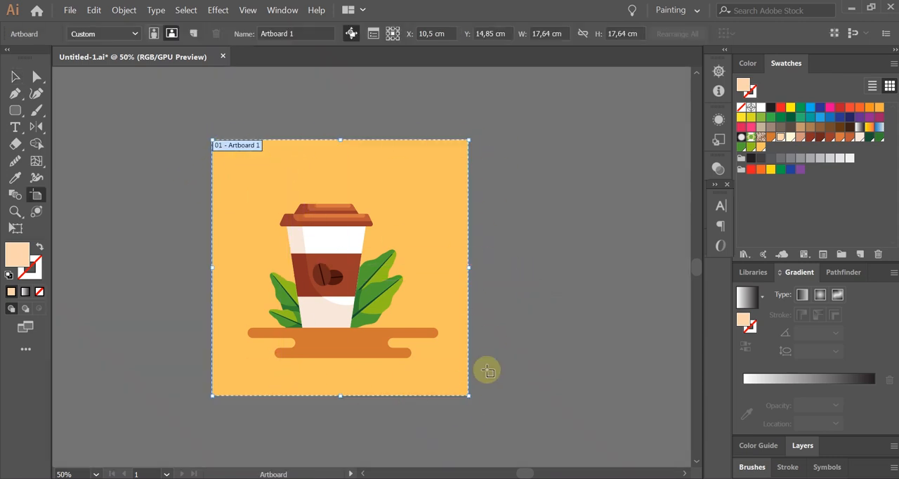
pyautogui.moveTo(358, 322); pyautogui.dragTo(255, 315)
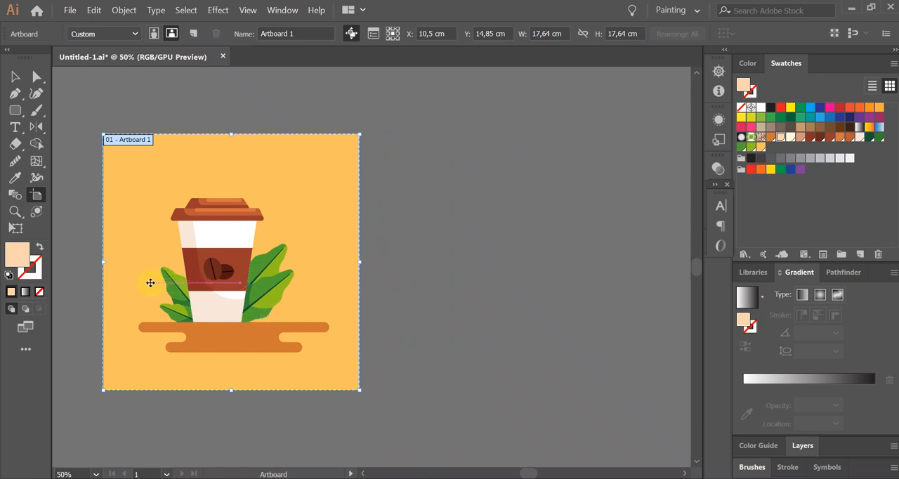
pyautogui.moveTo(150, 282); pyautogui.dragTo(543, 298)
pyautogui.scroll(-2, 454, 296)
pyautogui.press('v')
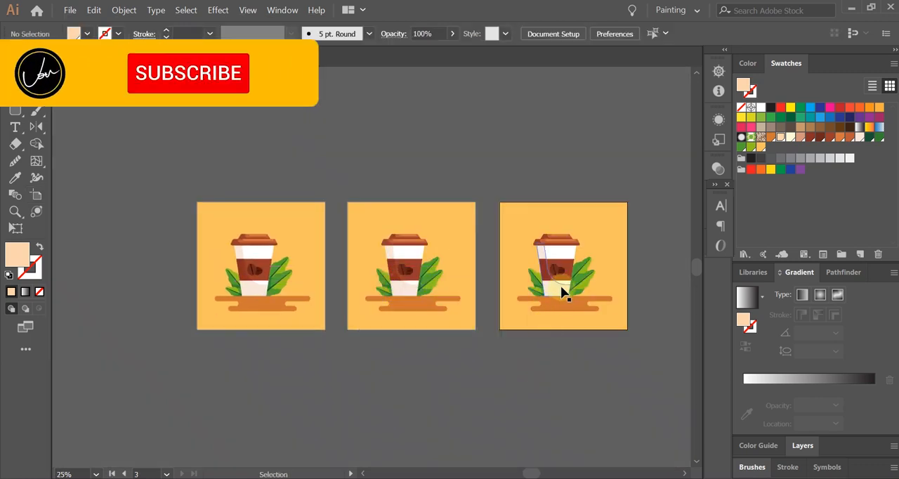
pyautogui.scroll(1, 564, 287)
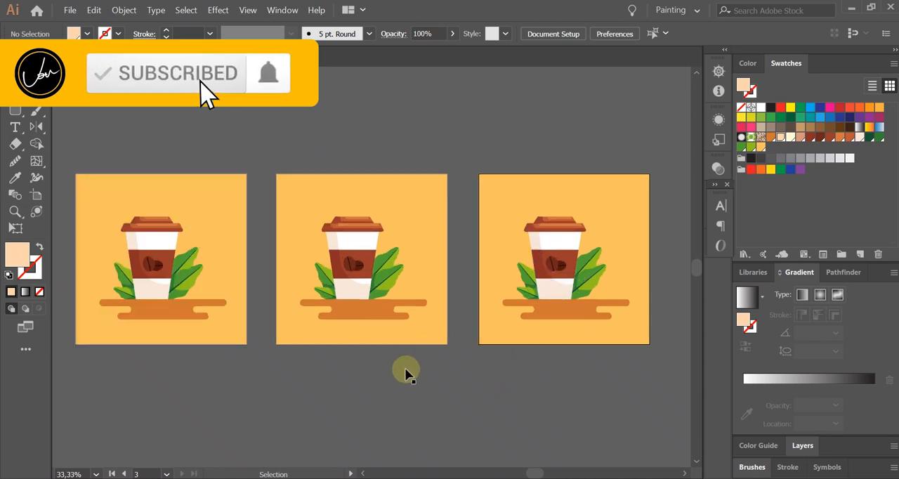